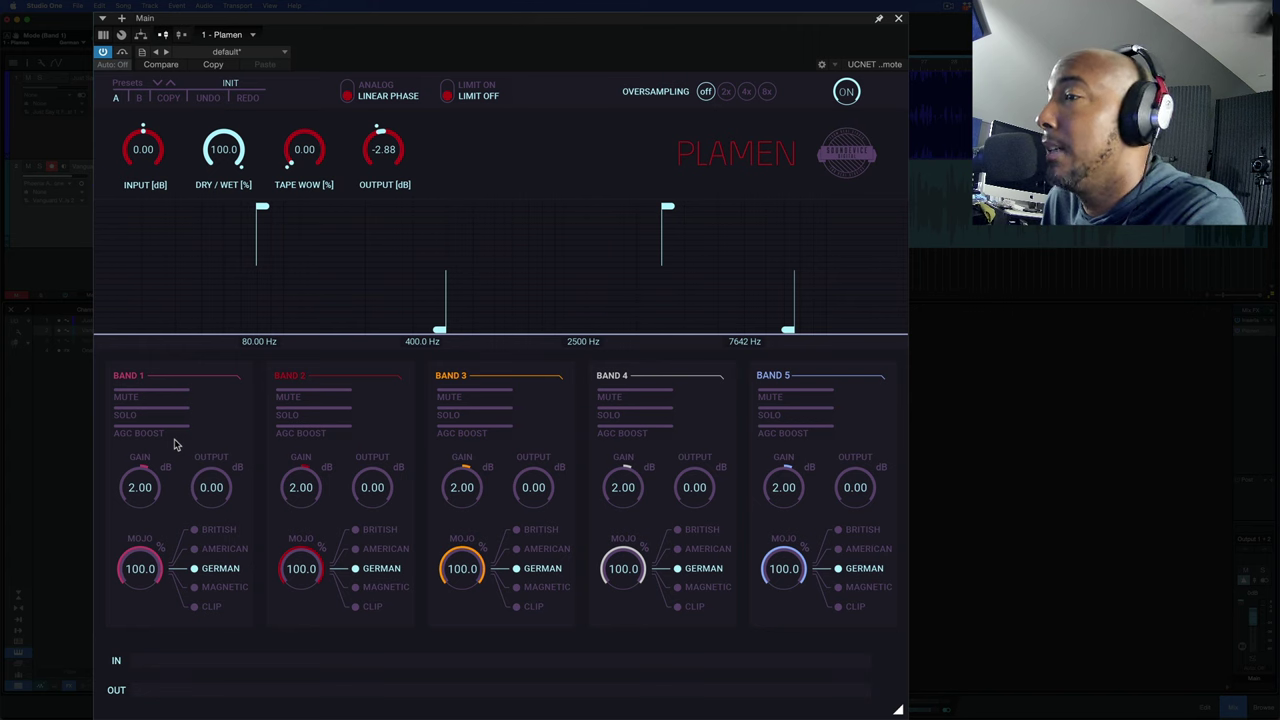
- Try AGC Boost on Band 1 and switch it back off
{"action": "left_click", "coordinate": [157, 437]}
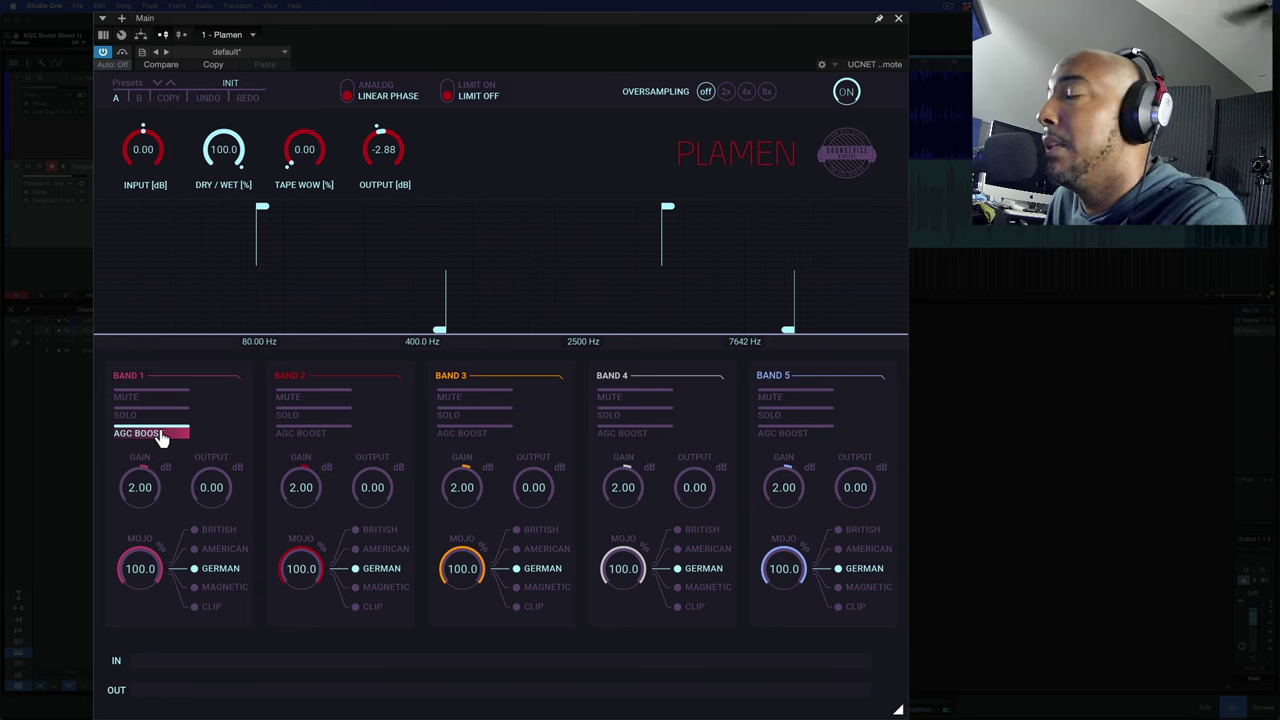
{"action": "left_click", "coordinate": [160, 436]}
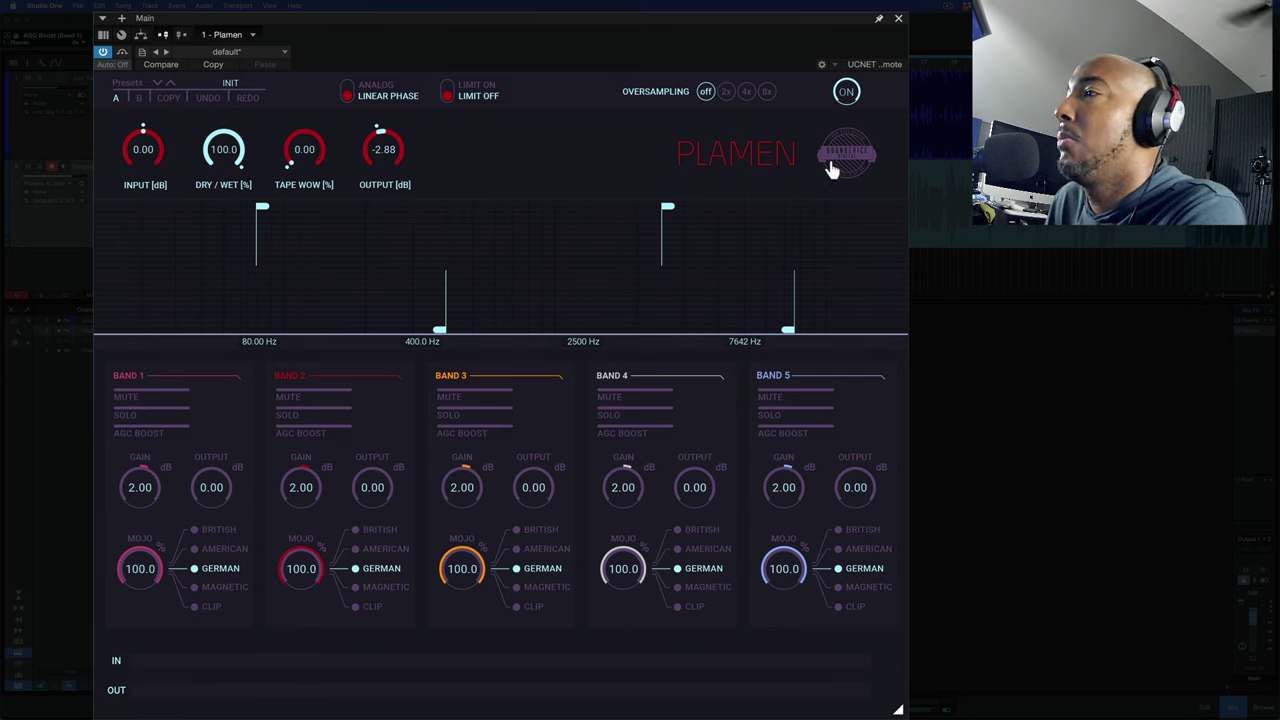
- Bypass the Plamen processing and toggle playback to hear the unprocessed mix
{"action": "left_click", "coordinate": [845, 93]}
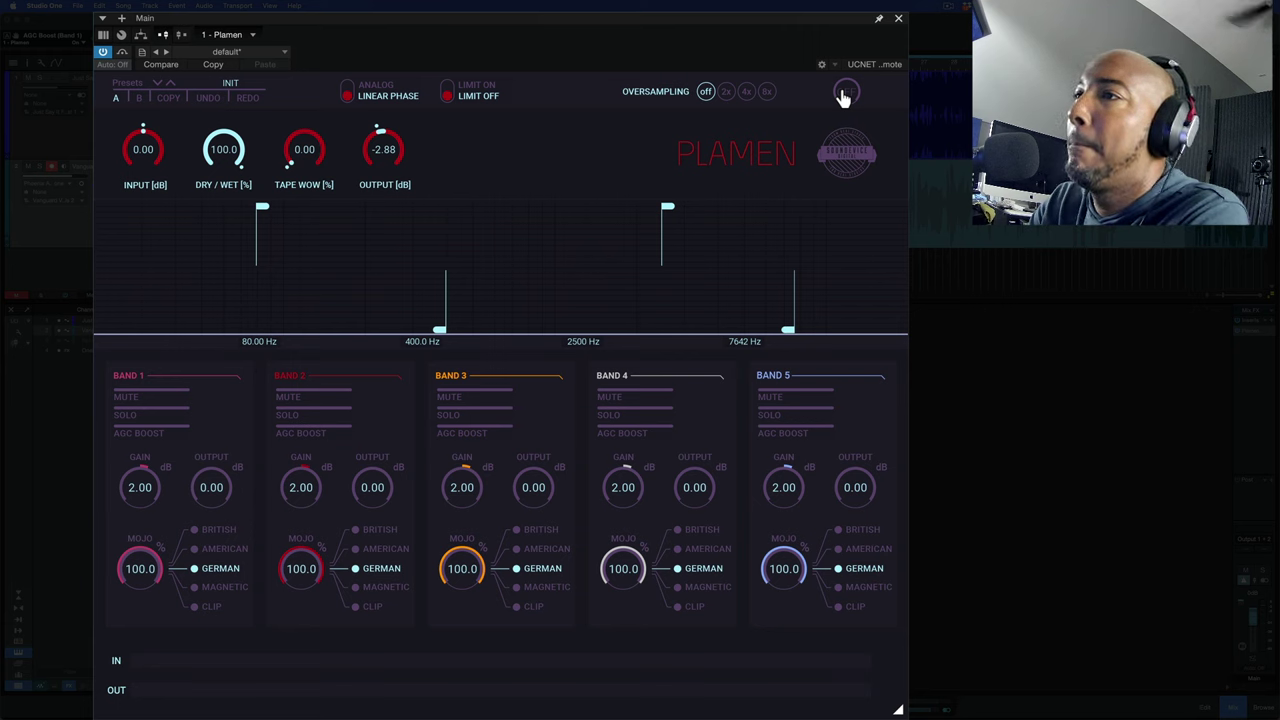
{"action": "key", "text": "space"}
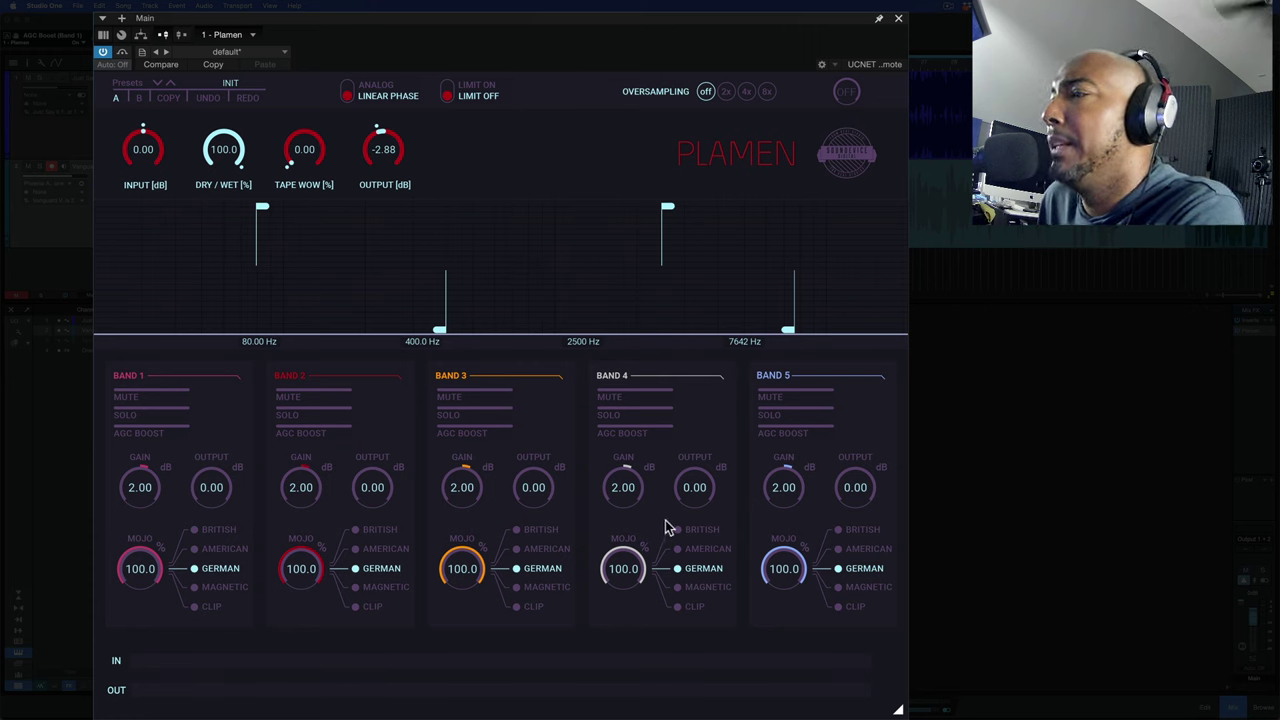
- Set the Mojo type of all five bands to British and compare the processed playback with the bypassed signal
{"action": "left_click", "coordinate": [845, 530]}
{"action": "left_click", "coordinate": [705, 531]}
{"action": "left_click", "coordinate": [541, 530]}
{"action": "left_click", "coordinate": [380, 530]}
{"action": "left_click", "coordinate": [219, 530]}
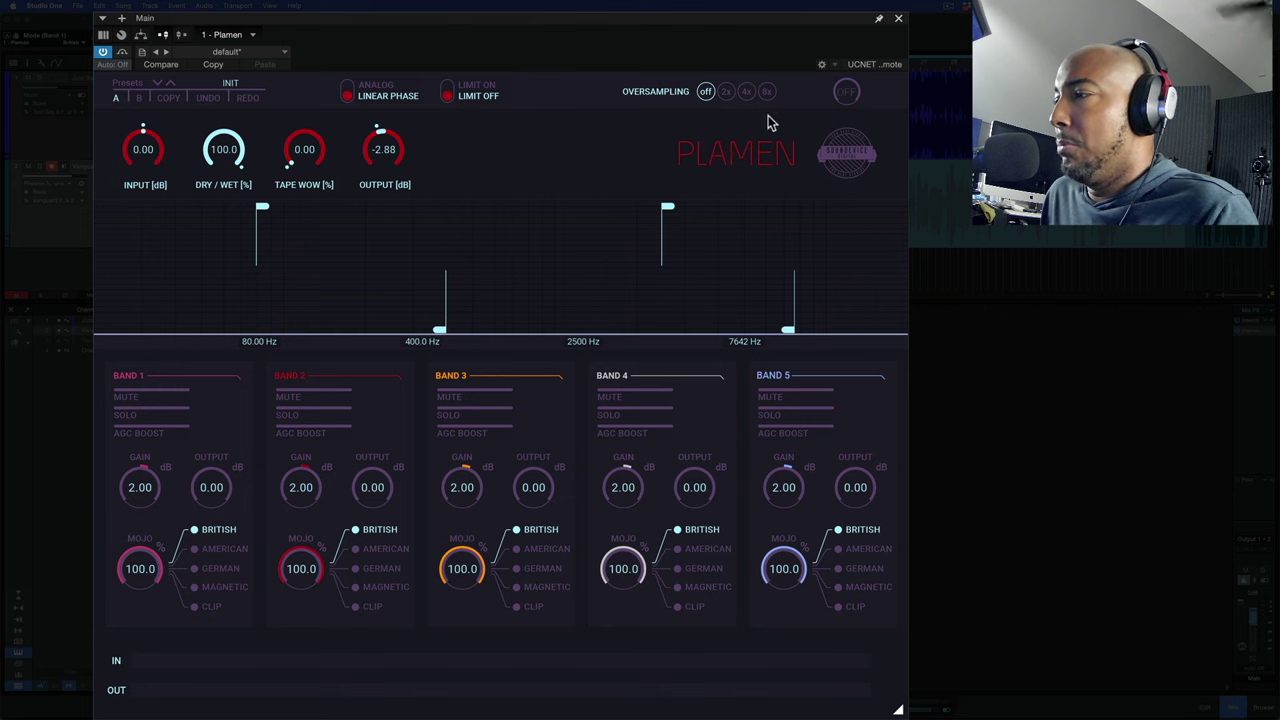
{"action": "left_click", "coordinate": [847, 92]}
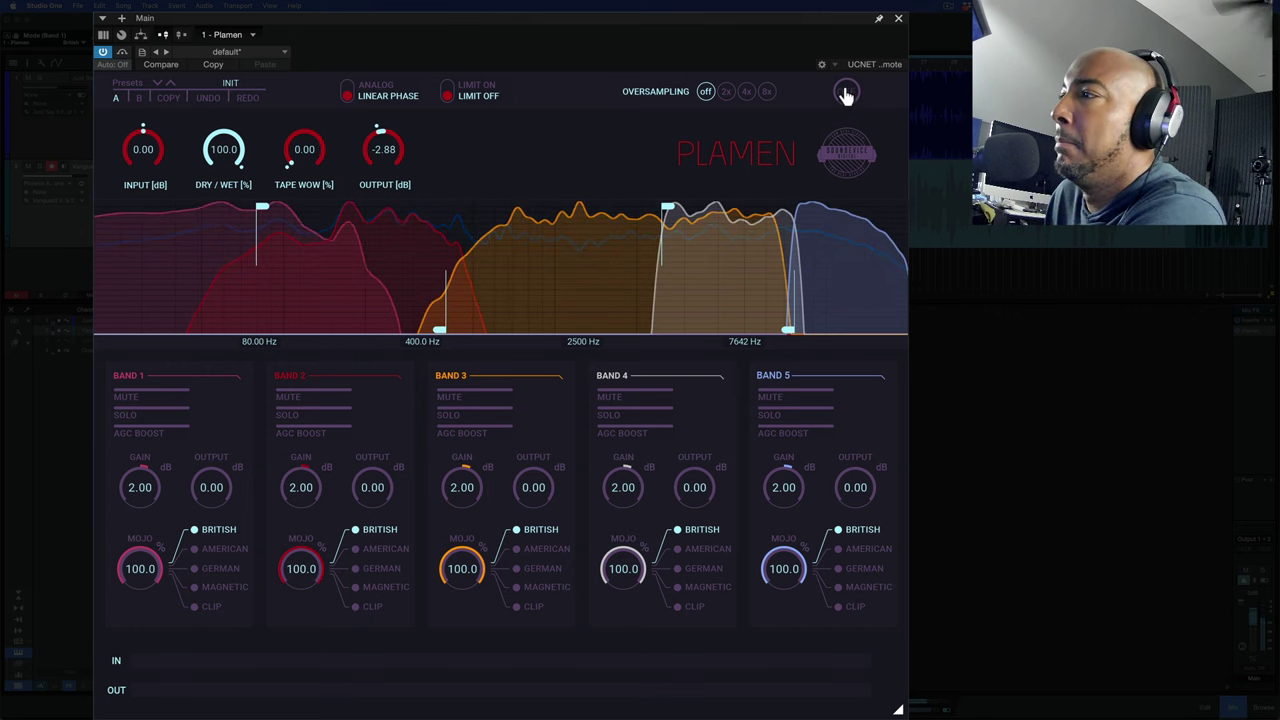
{"action": "left_click", "coordinate": [847, 92]}
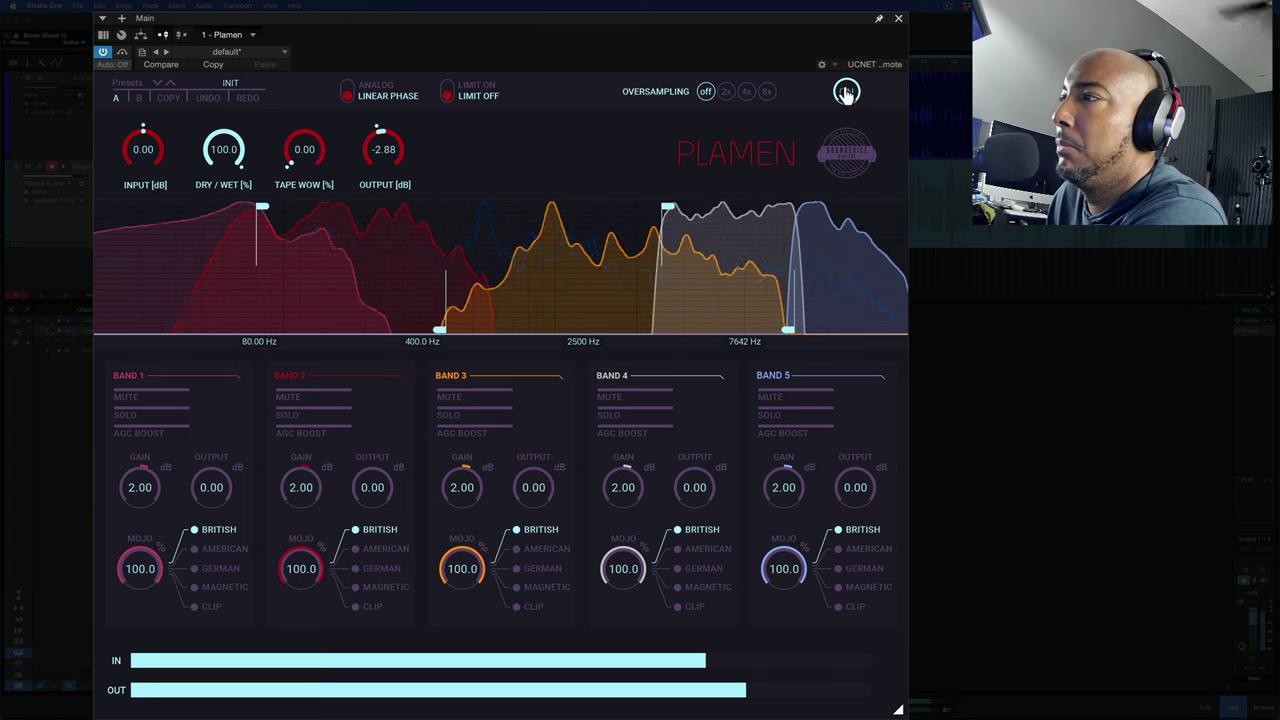
{"action": "left_click", "coordinate": [846, 92]}
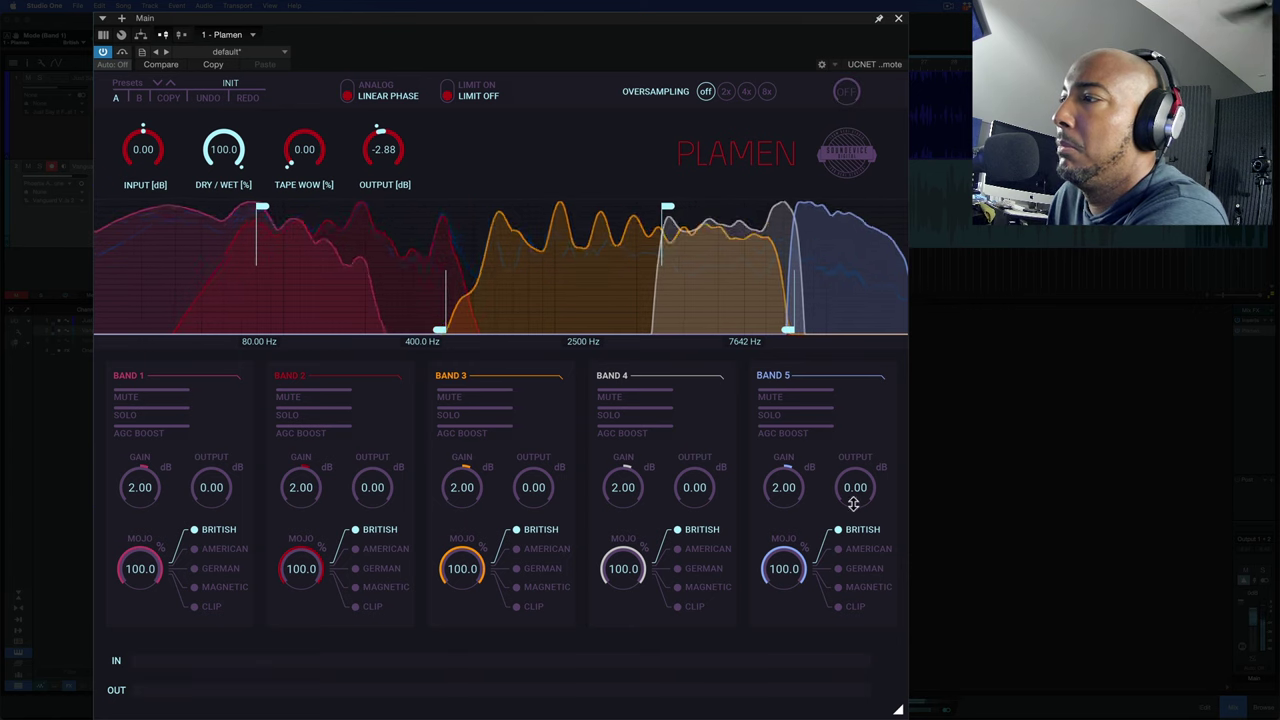
- Set the Mojo type of all five bands to American and audition it against the bypassed signal
{"action": "left_click", "coordinate": [860, 550]}
{"action": "left_click", "coordinate": [706, 550]}
{"action": "left_click", "coordinate": [545, 550]}
{"action": "left_click", "coordinate": [385, 549]}
{"action": "left_click", "coordinate": [214, 551]}
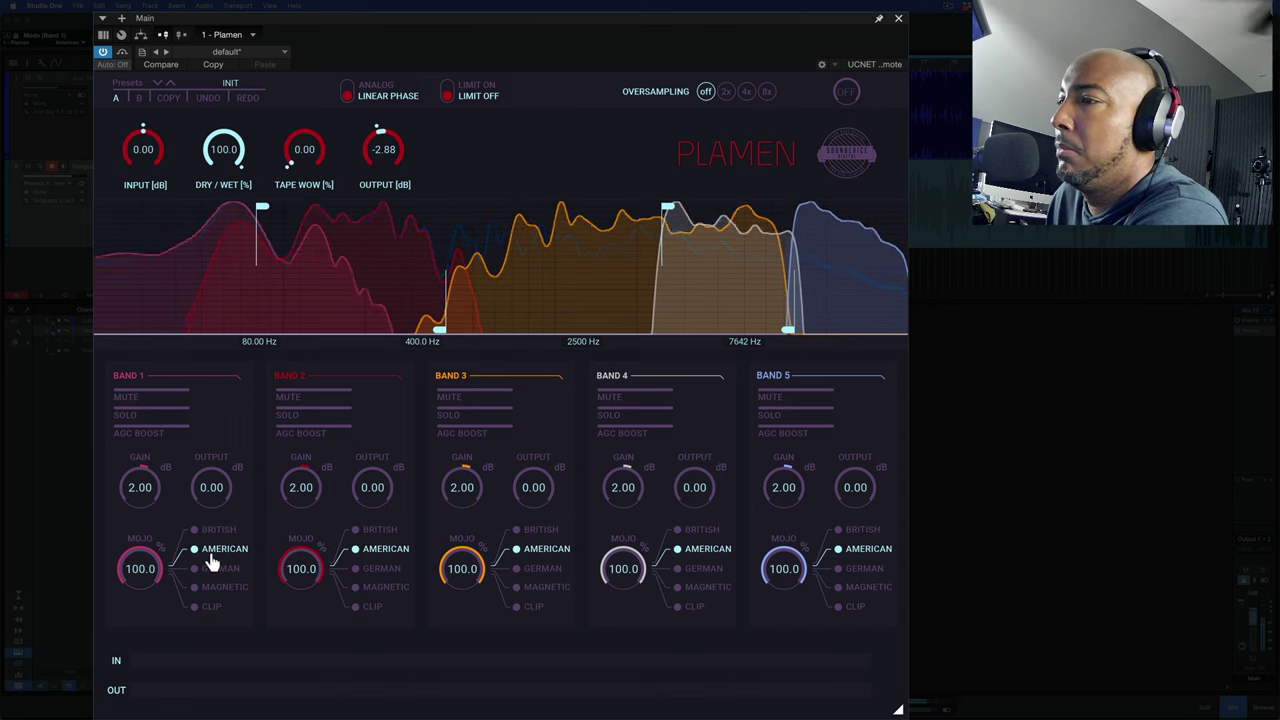
{"action": "left_click", "coordinate": [846, 92]}
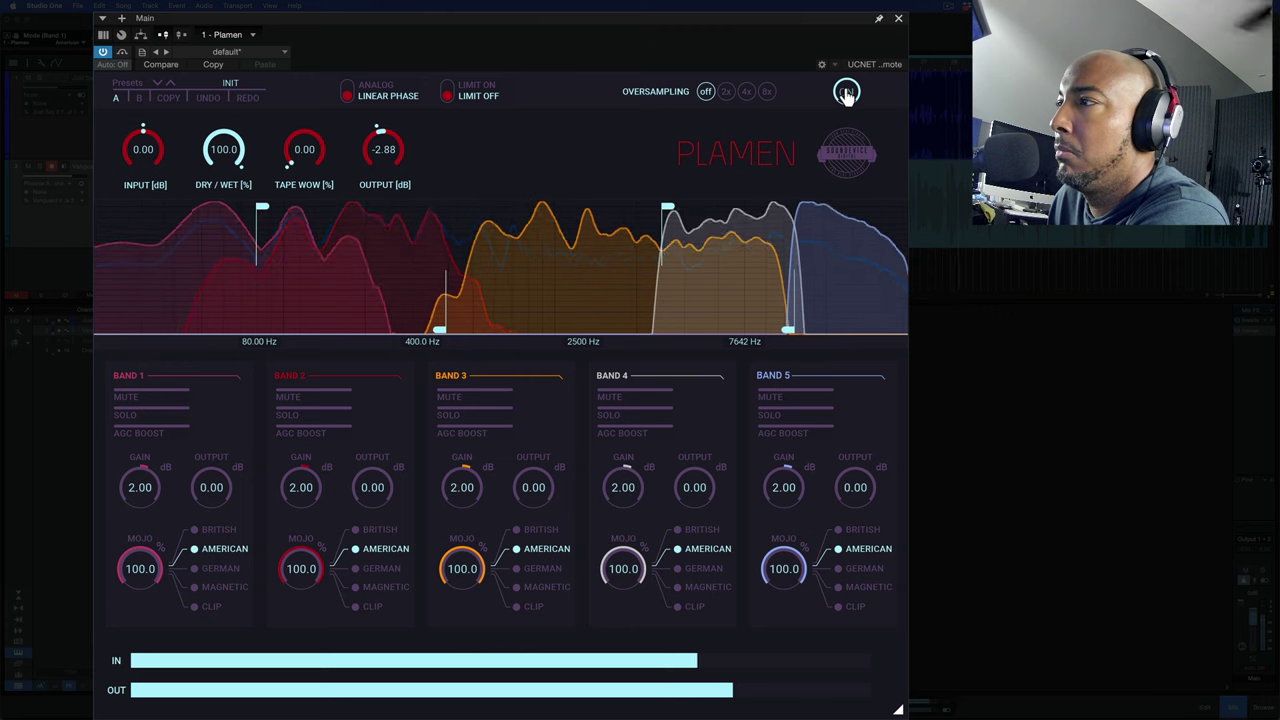
{"action": "left_click", "coordinate": [846, 92]}
- Set the Mojo type of all five bands to German and audition the processing on and off
{"action": "left_click", "coordinate": [839, 568]}
{"action": "left_click", "coordinate": [703, 569]}
{"action": "left_click", "coordinate": [543, 569]}
{"action": "left_click", "coordinate": [380, 570]}
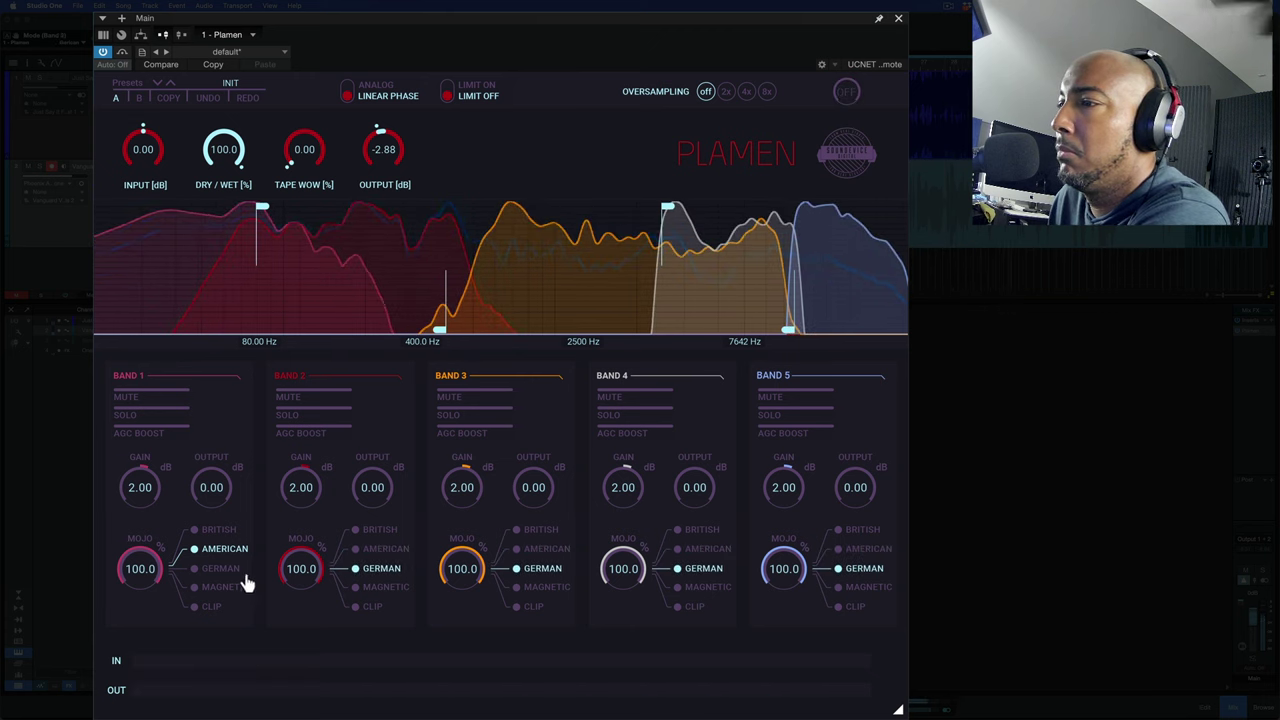
{"action": "left_click", "coordinate": [226, 570]}
{"action": "left_click", "coordinate": [846, 92]}
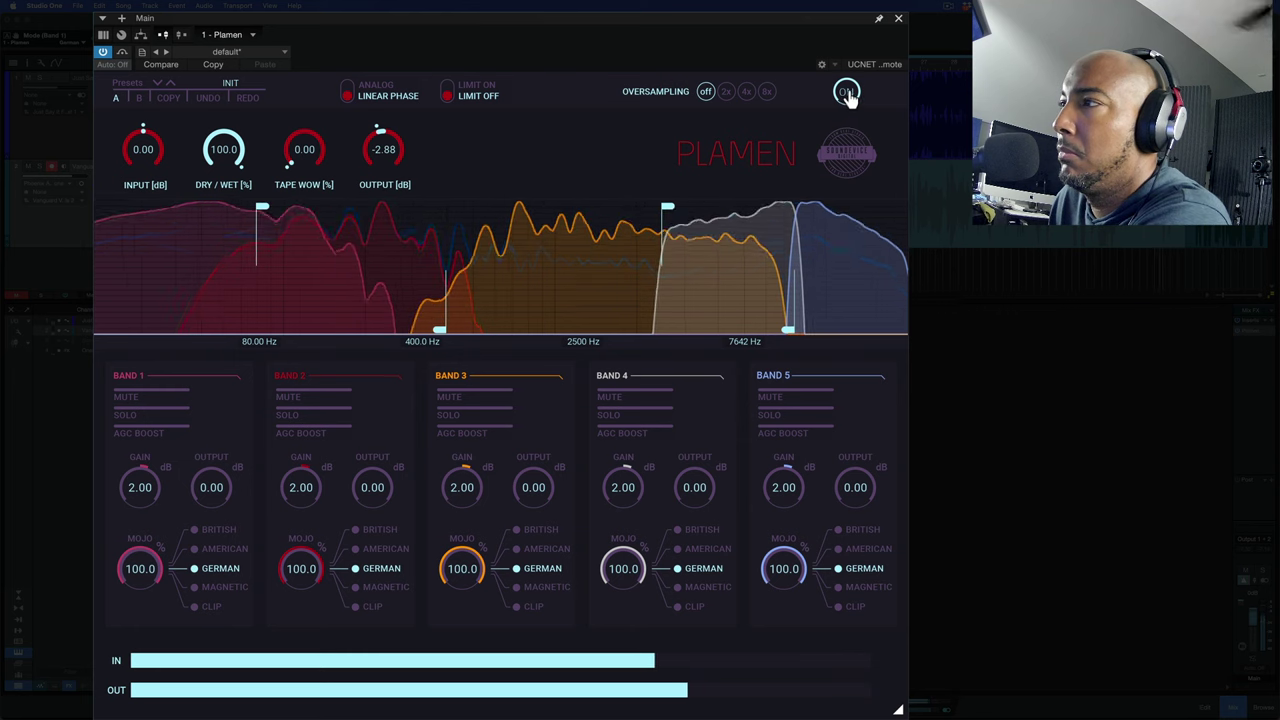
{"action": "left_click", "coordinate": [847, 94]}
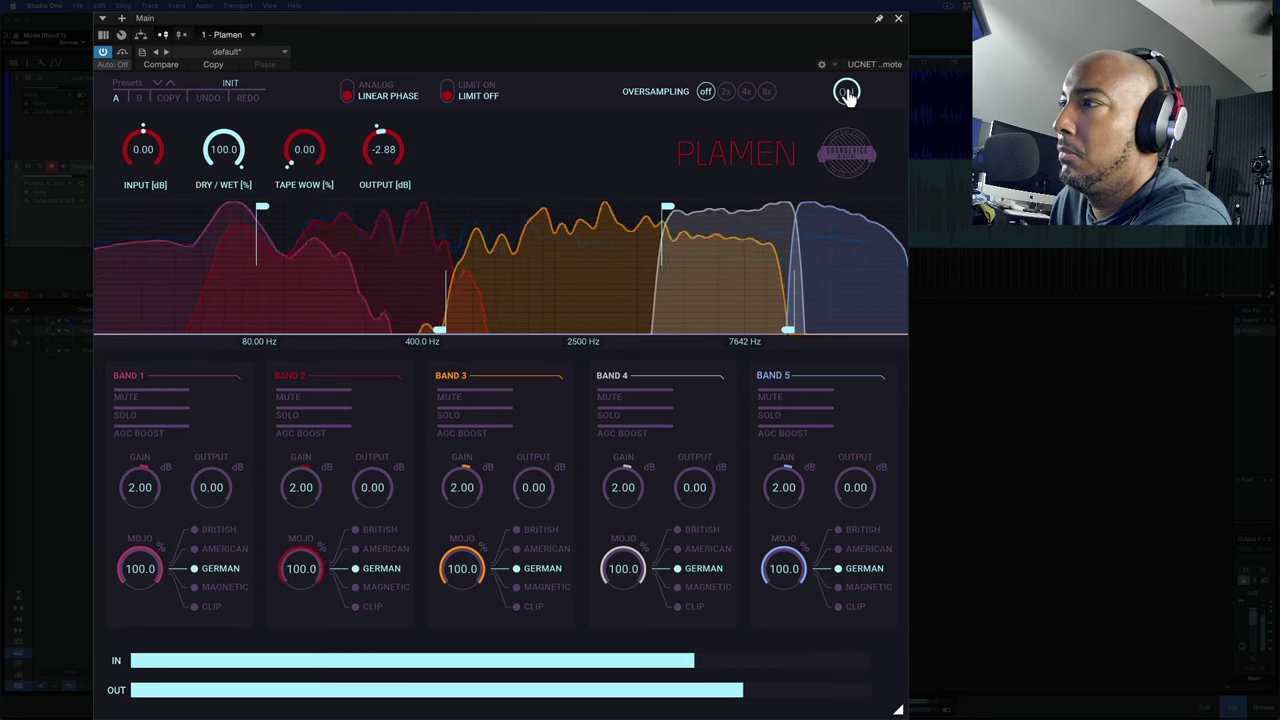
{"action": "left_click", "coordinate": [846, 92]}
- Set the Mojo type of all five bands to Magnetic and listen with the processing on before bypassing it
{"action": "left_click", "coordinate": [860, 587]}
{"action": "left_click", "coordinate": [702, 590]}
{"action": "left_click", "coordinate": [521, 589]}
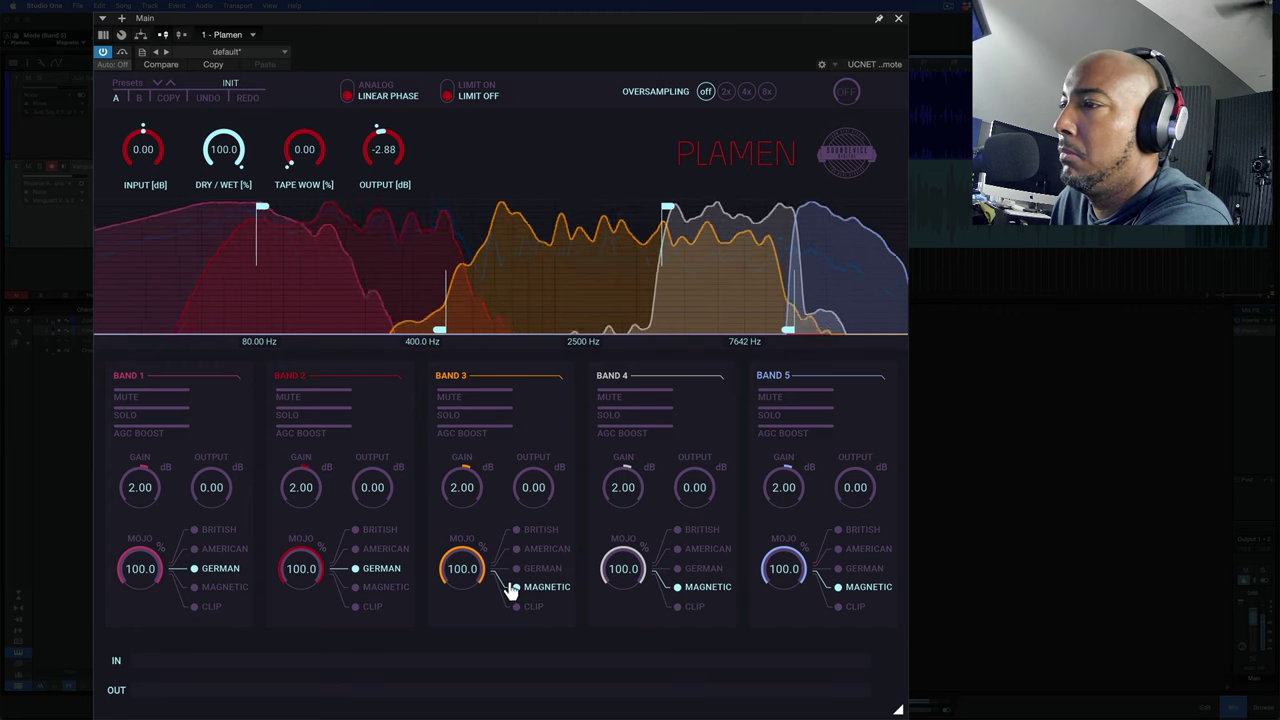
{"action": "left_click", "coordinate": [386, 589]}
{"action": "left_click", "coordinate": [215, 590]}
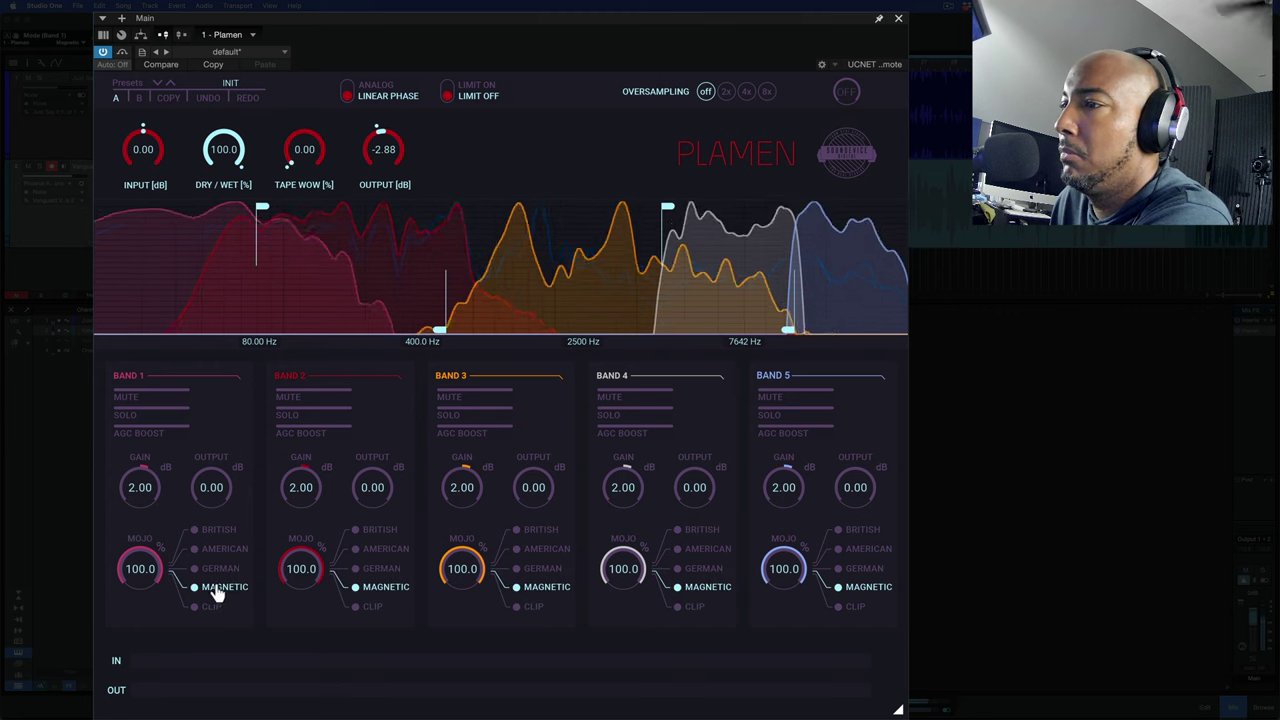
{"action": "left_click", "coordinate": [846, 92]}
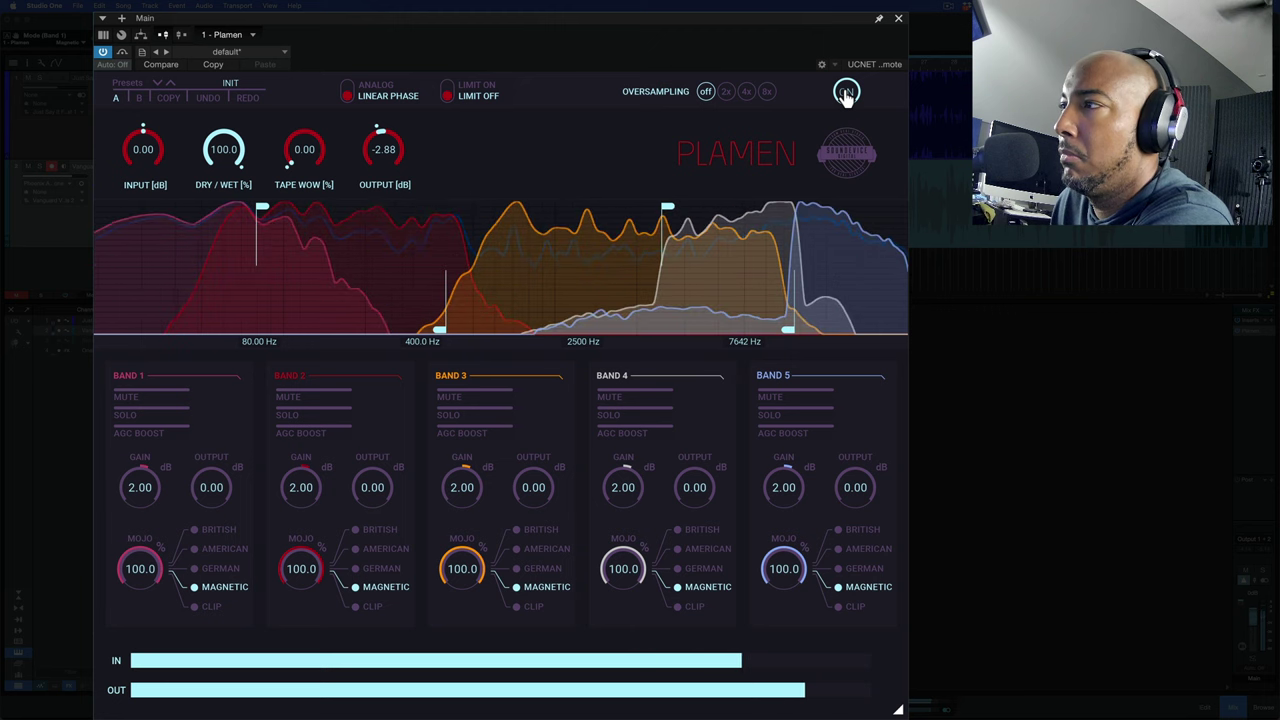
{"action": "left_click", "coordinate": [846, 93]}
- Set the Mojo type of all five bands to Clip, audition it against bypass, and stop playback
{"action": "left_click", "coordinate": [848, 608]}
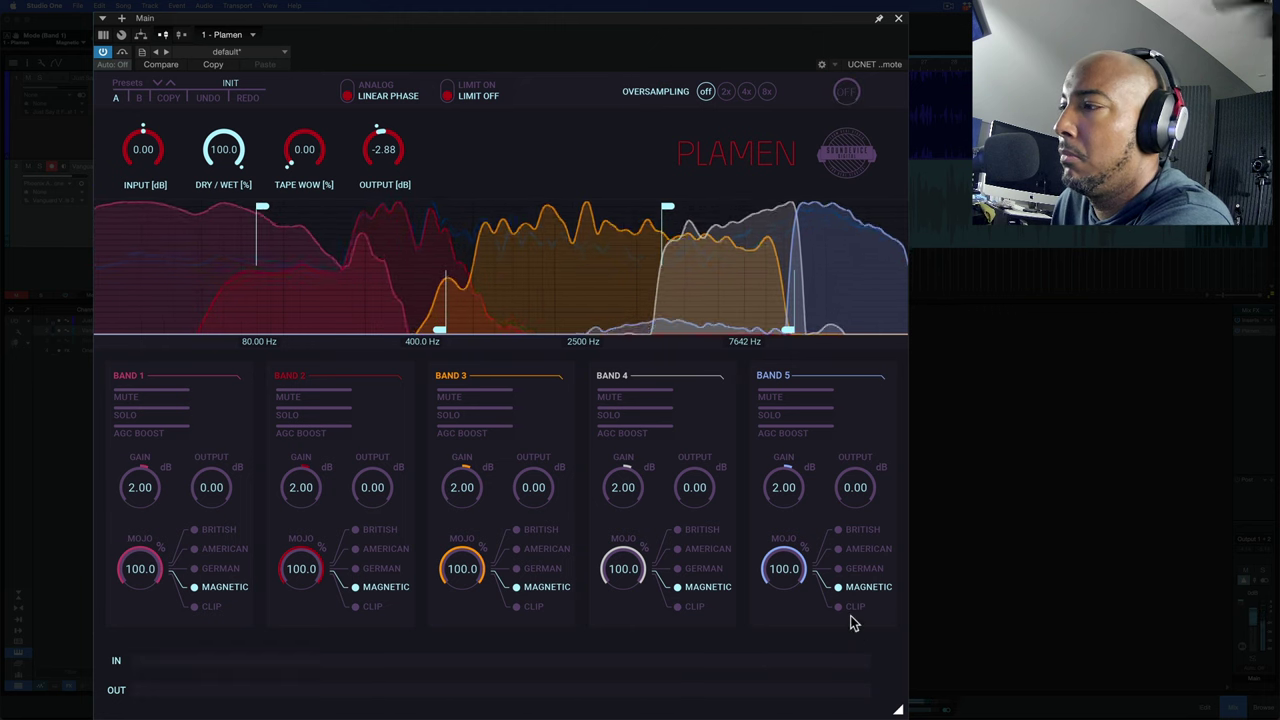
{"action": "left_click", "coordinate": [690, 608]}
{"action": "left_click", "coordinate": [530, 607]}
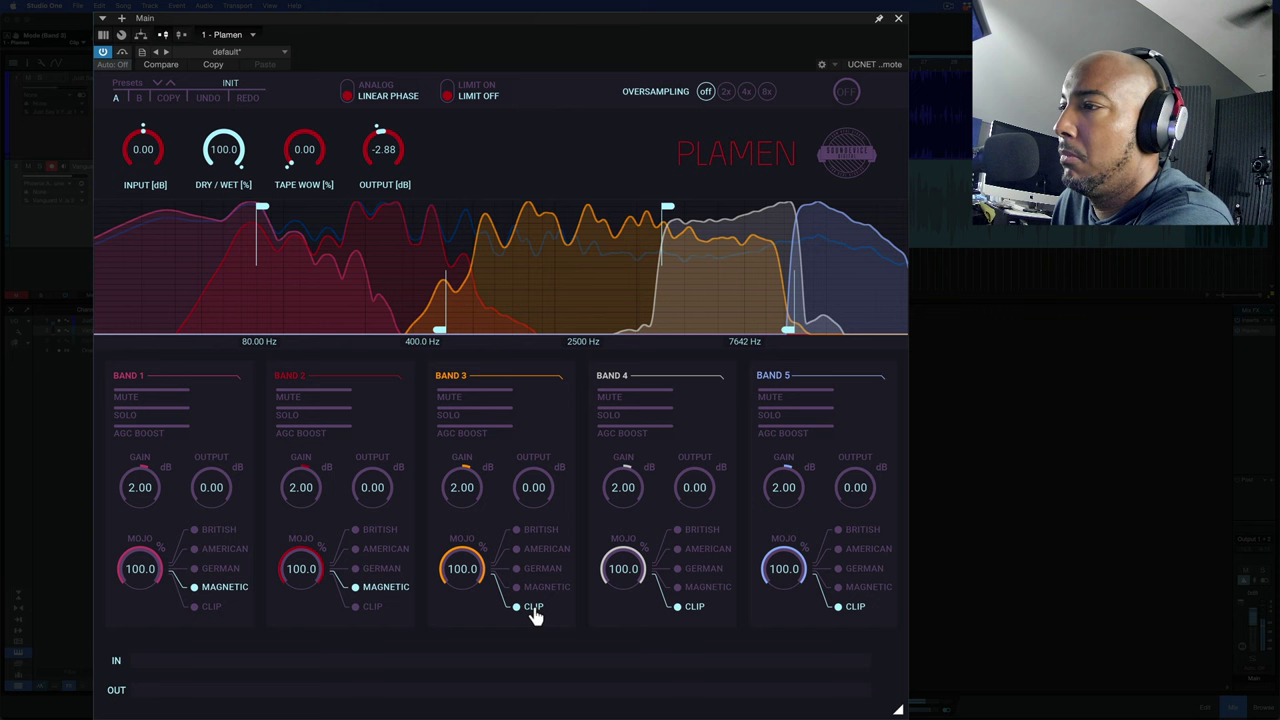
{"action": "left_click", "coordinate": [362, 607]}
{"action": "left_click", "coordinate": [208, 606]}
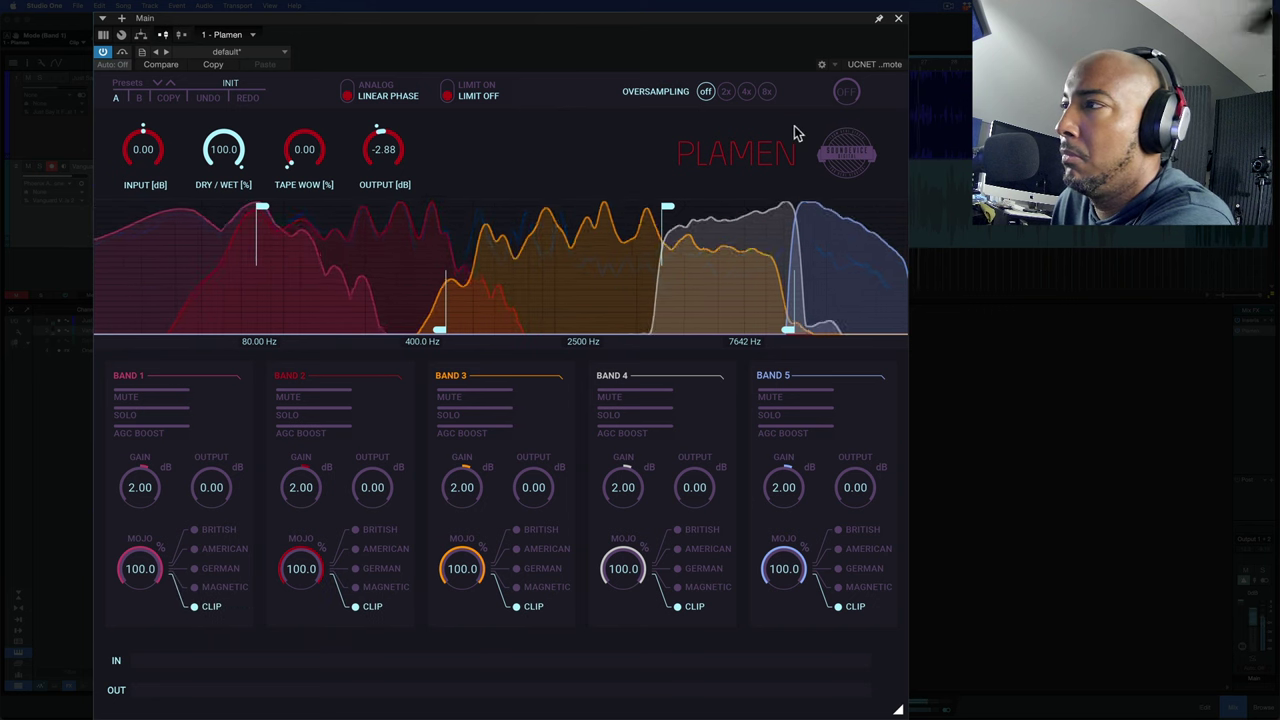
{"action": "left_click", "coordinate": [846, 95]}
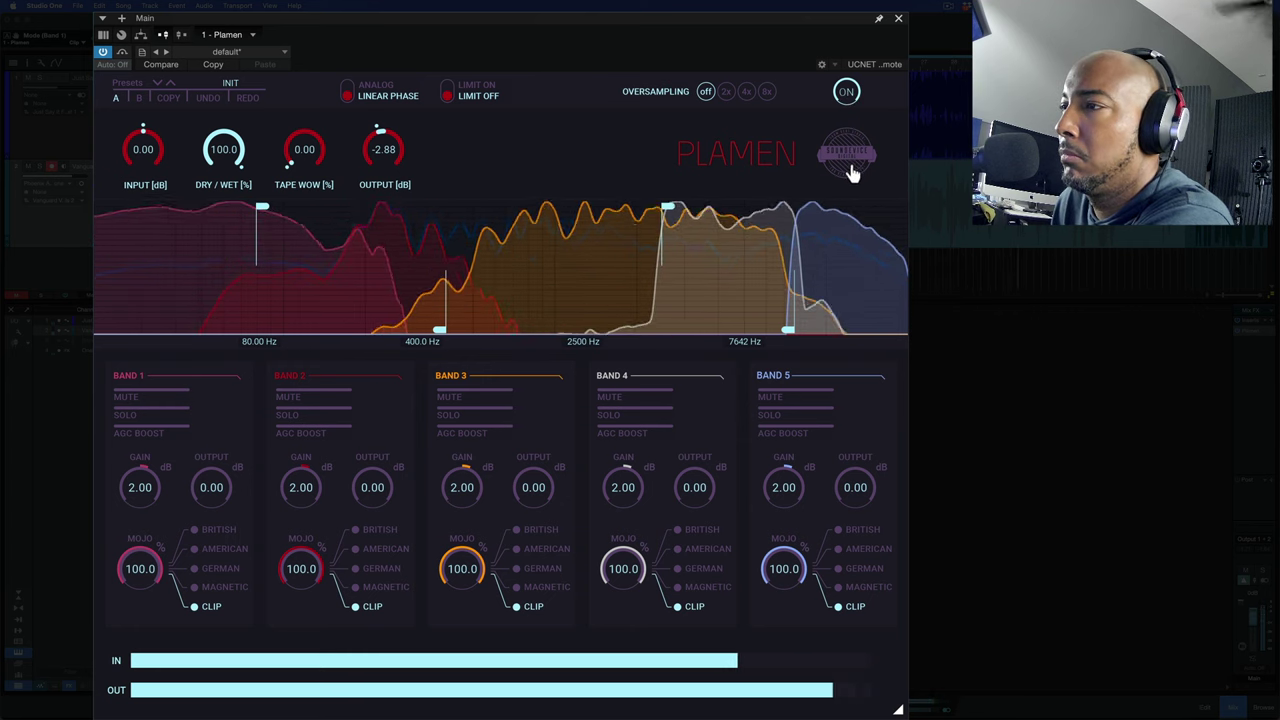
{"action": "left_click", "coordinate": [846, 93]}
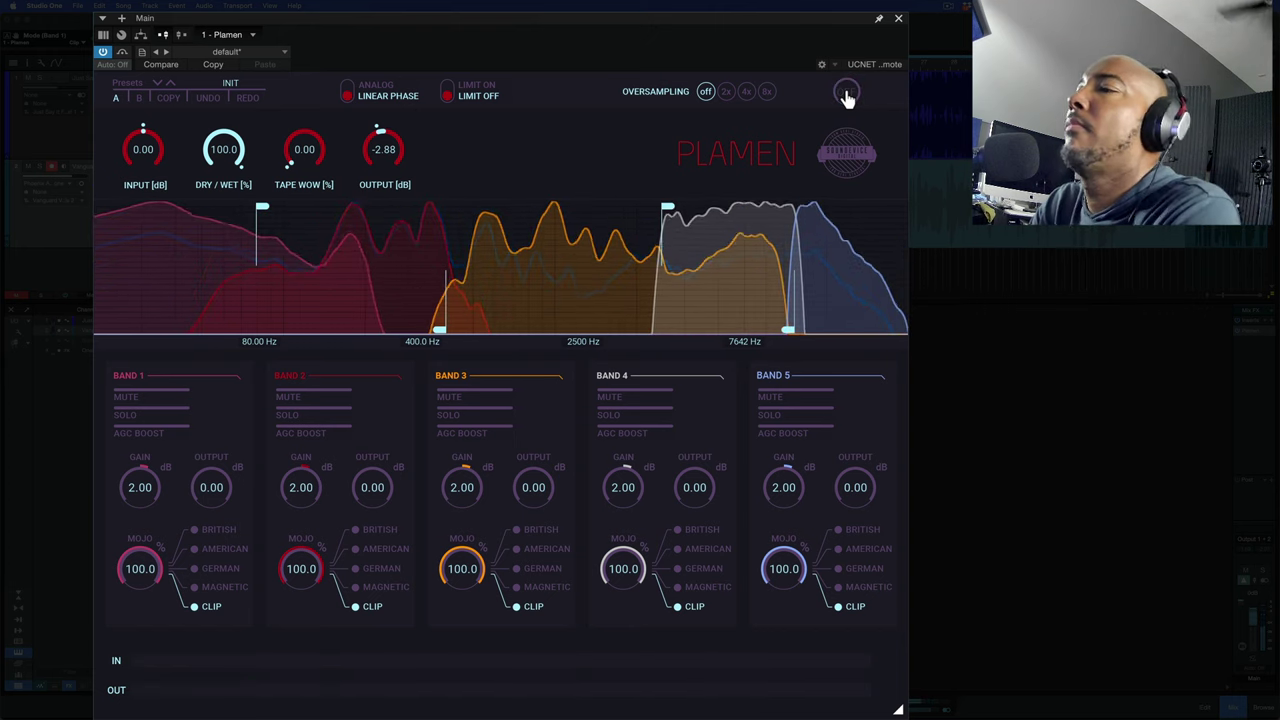
{"action": "key", "text": "space"}
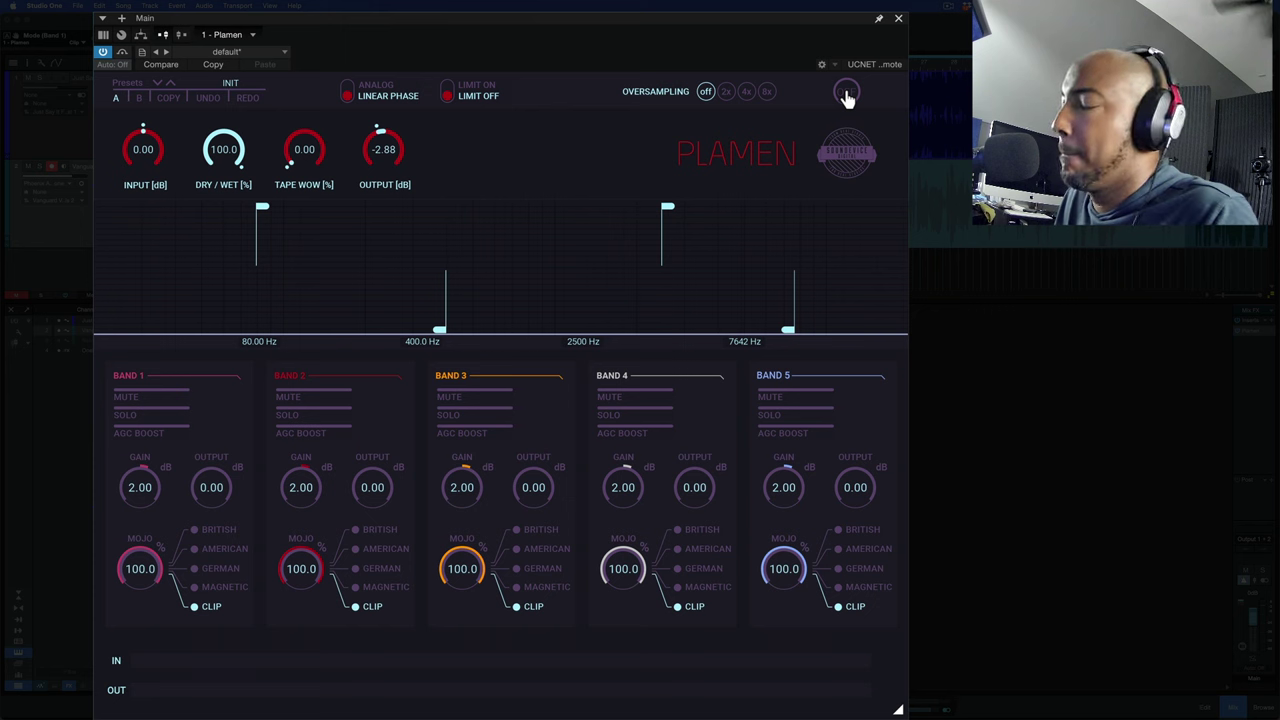
- Resume playback and try Magnetic on Band 5 and German on Bands 3, 4 and 5
{"action": "key", "text": "space"}
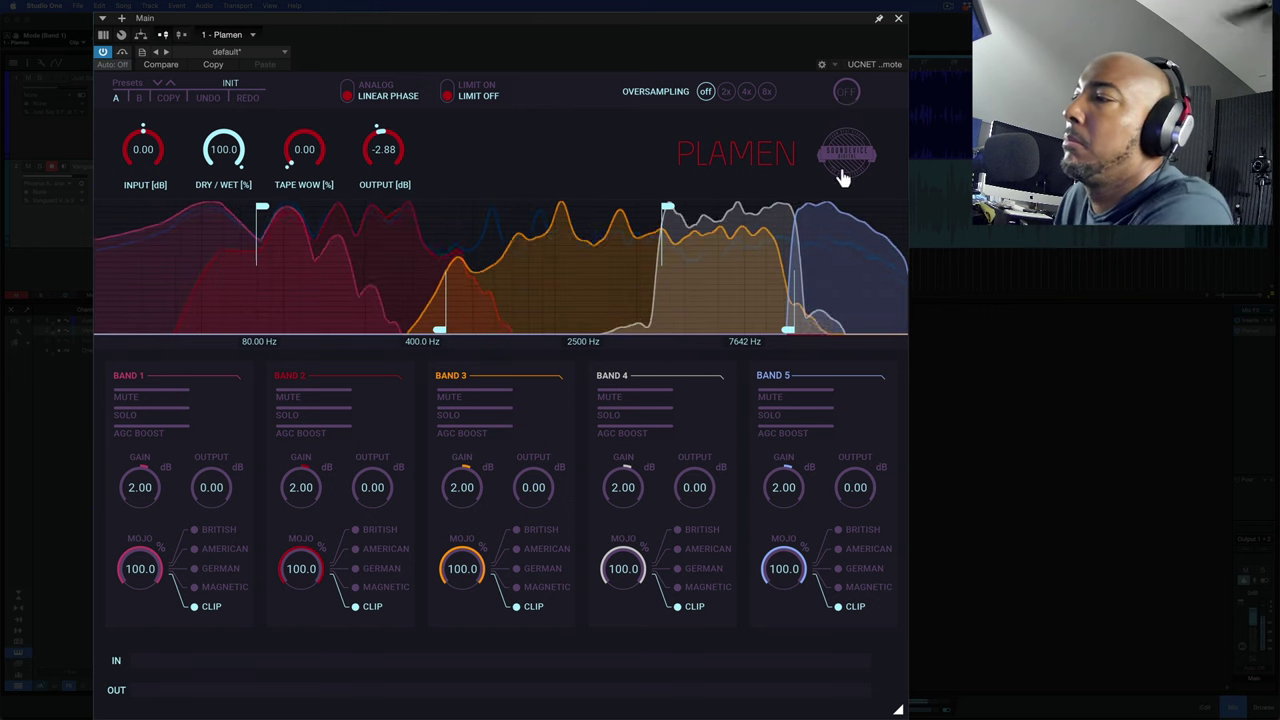
{"action": "left_click", "coordinate": [860, 588]}
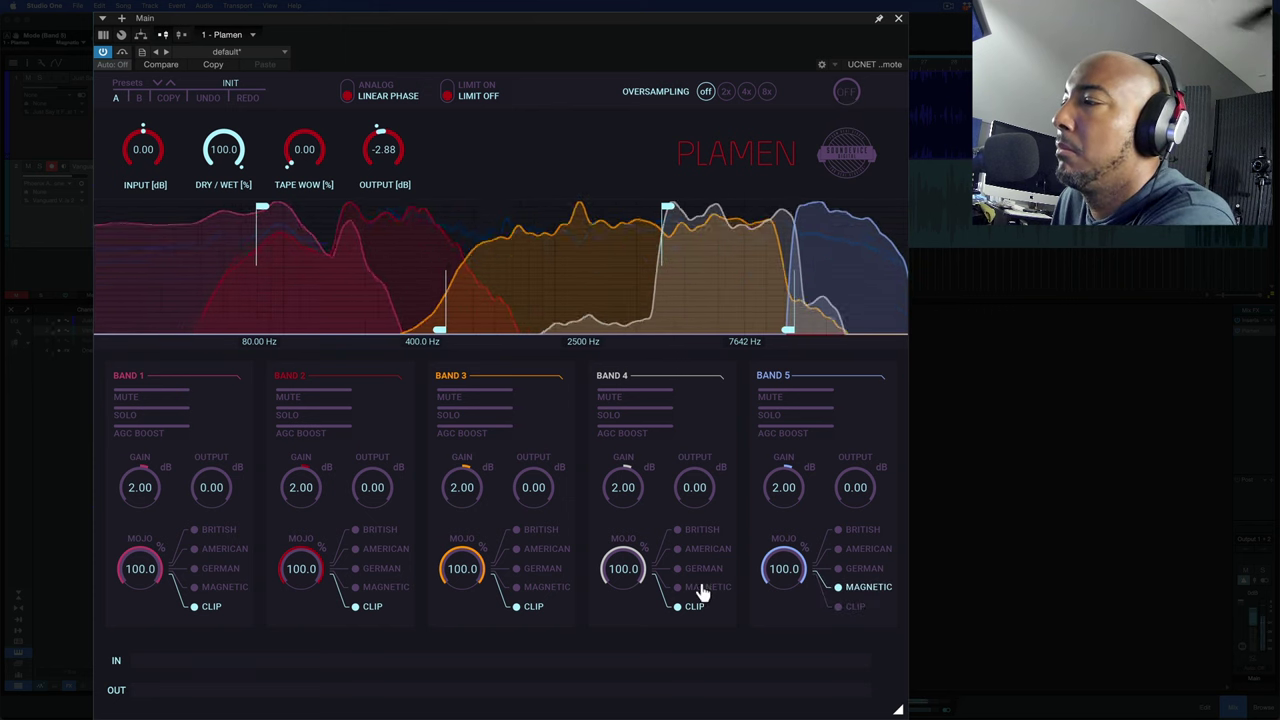
{"action": "left_click", "coordinate": [705, 570]}
{"action": "left_click", "coordinate": [862, 569]}
{"action": "left_click", "coordinate": [524, 569]}
- Set the Mojo type of all five bands to British and switch the processing on
{"action": "left_click", "coordinate": [535, 531]}
{"action": "left_click", "coordinate": [700, 531]}
{"action": "left_click", "coordinate": [858, 531]}
{"action": "left_click", "coordinate": [362, 530]}
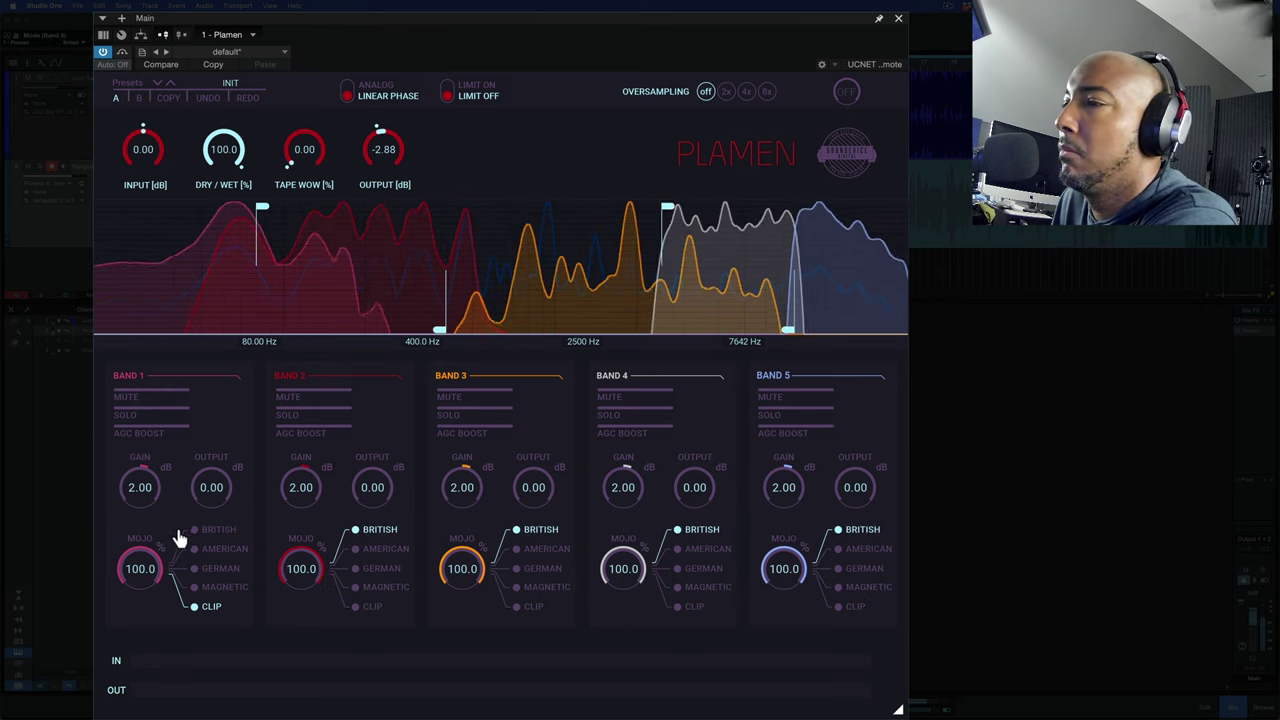
{"action": "left_click", "coordinate": [205, 530]}
{"action": "left_click", "coordinate": [840, 104]}
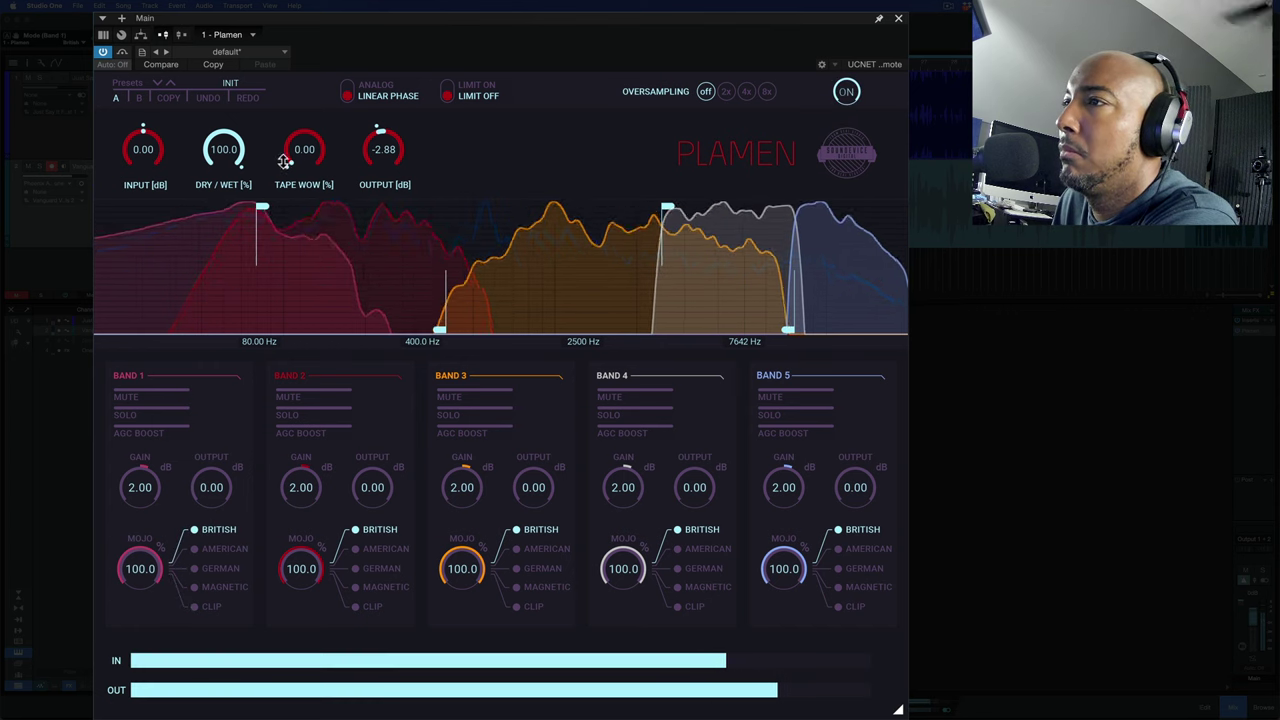
- Raise Tape Wow to 100% and compare the effect with the bypassed signal
{"action": "left_click_drag", "start_coordinate": [304, 150], "coordinate": [304, 55]}
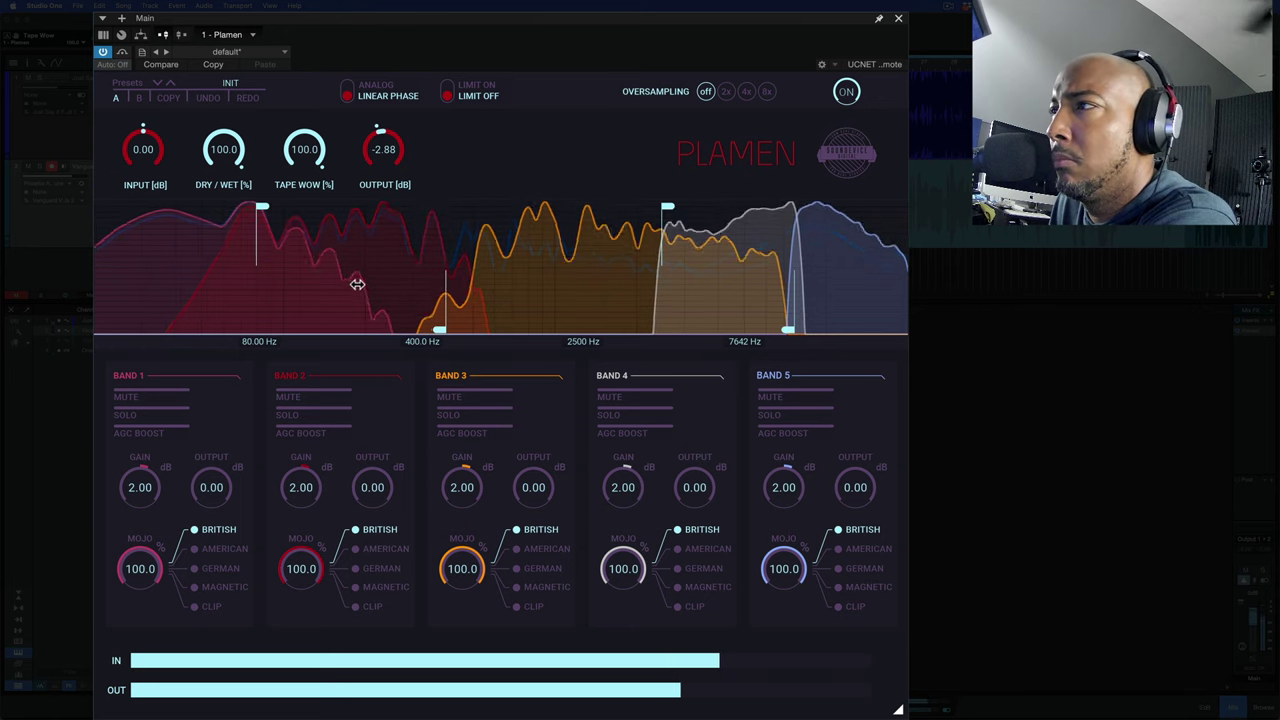
{"action": "left_click", "coordinate": [846, 92]}
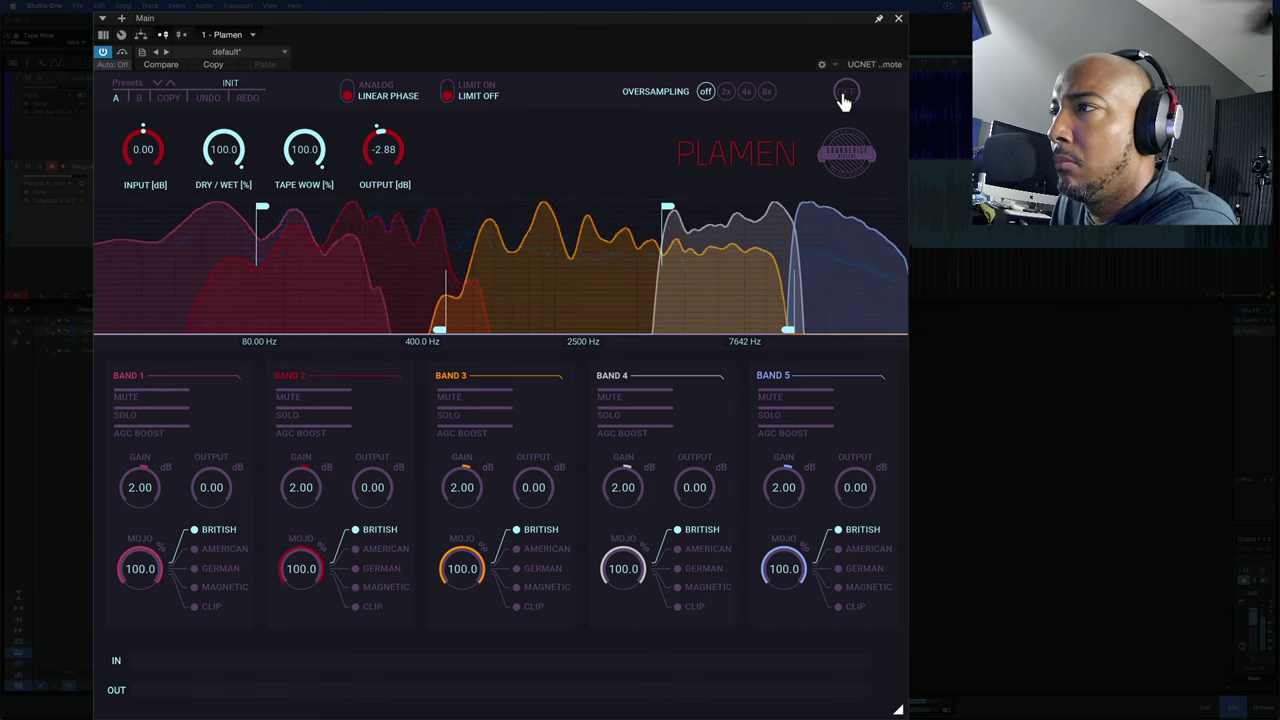
{"action": "left_click", "coordinate": [841, 99]}
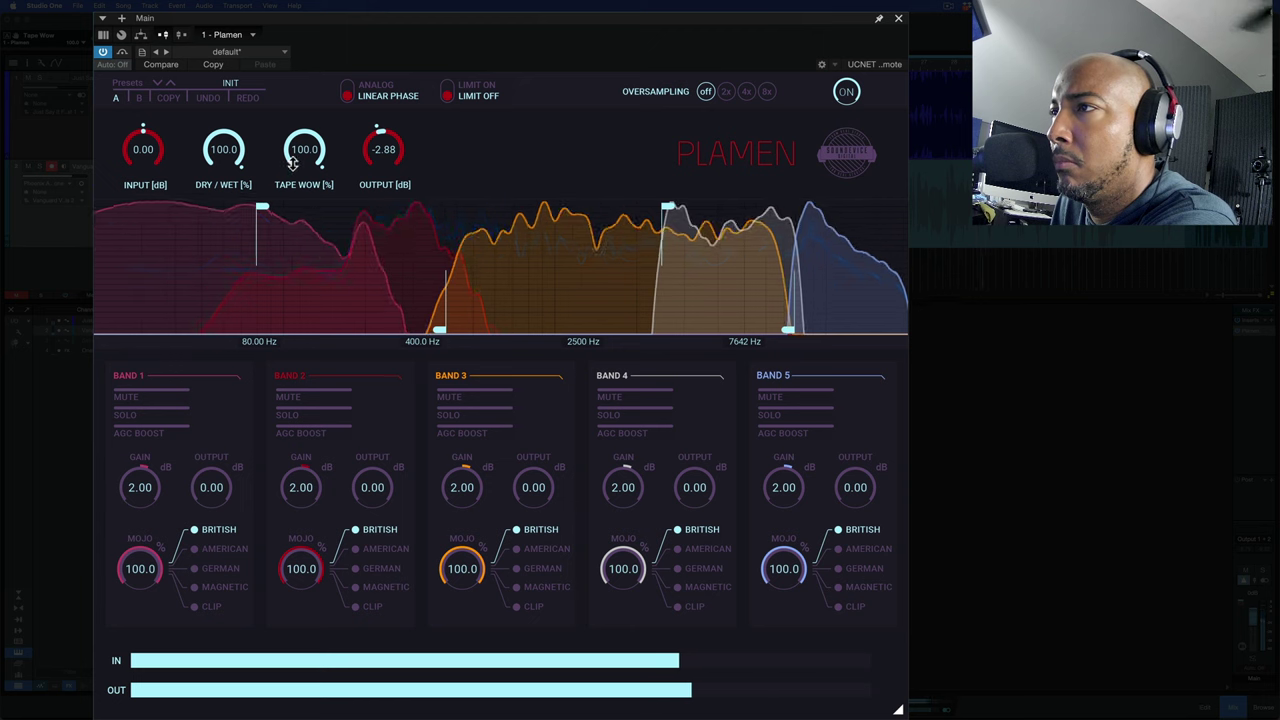
- Audition Tape Wow at 0%, set it back to 100%, and stop playback
{"action": "left_click_drag", "start_coordinate": [301, 150], "coordinate": [301, 230]}
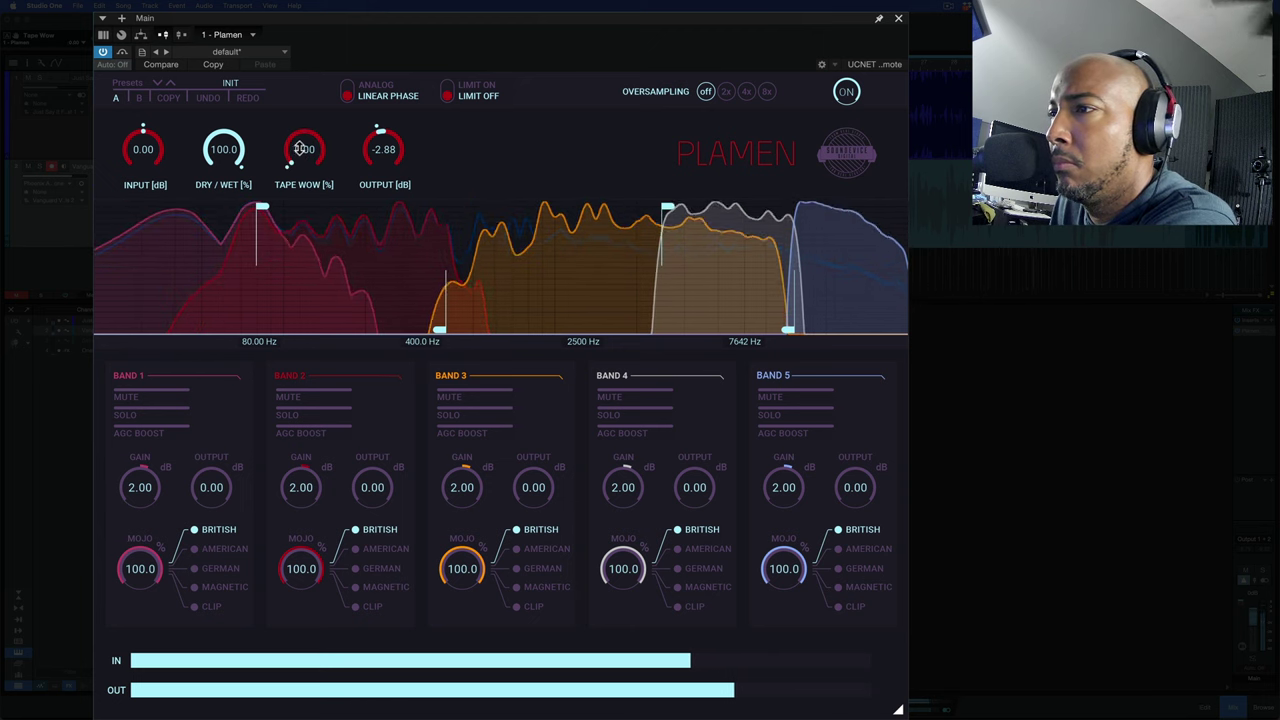
{"action": "left_click_drag", "start_coordinate": [301, 148], "coordinate": [301, 100]}
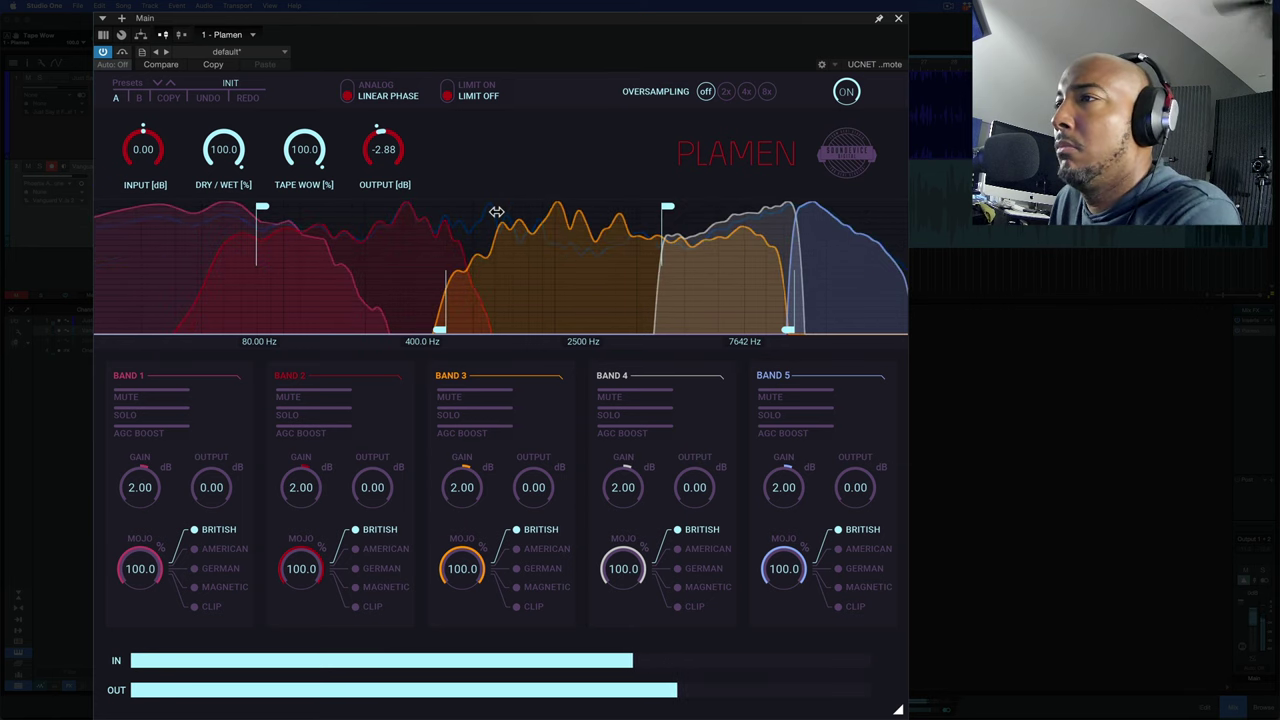
{"action": "key", "text": "space"}
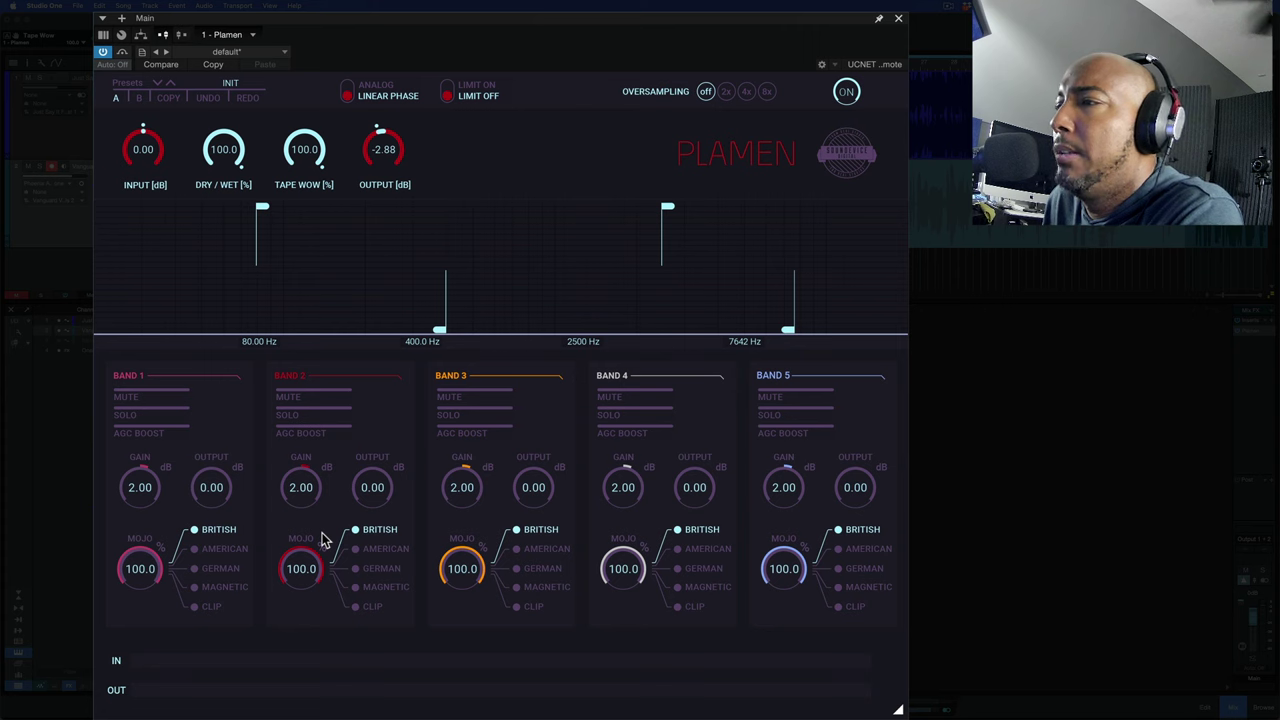
- Set the Mojo type to American on Band 3 and to Magnetic on Bands 4 and 5
{"action": "left_click", "coordinate": [537, 550]}
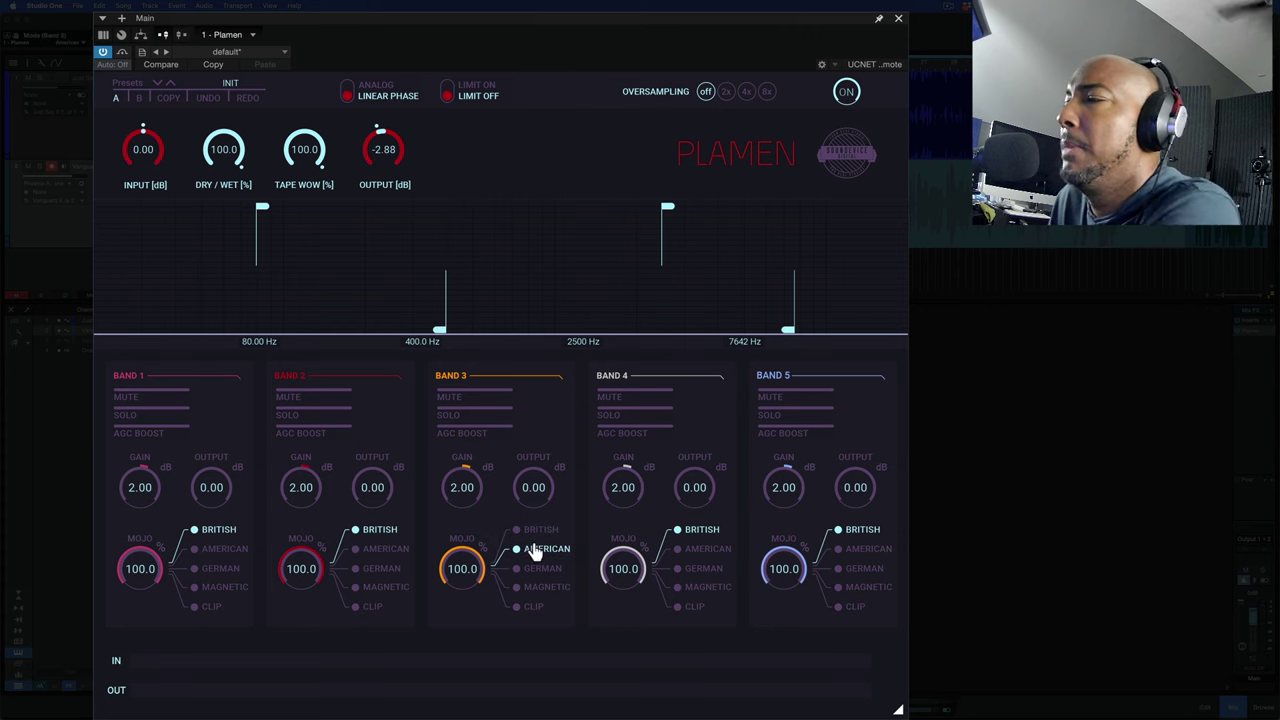
{"action": "left_click", "coordinate": [702, 590]}
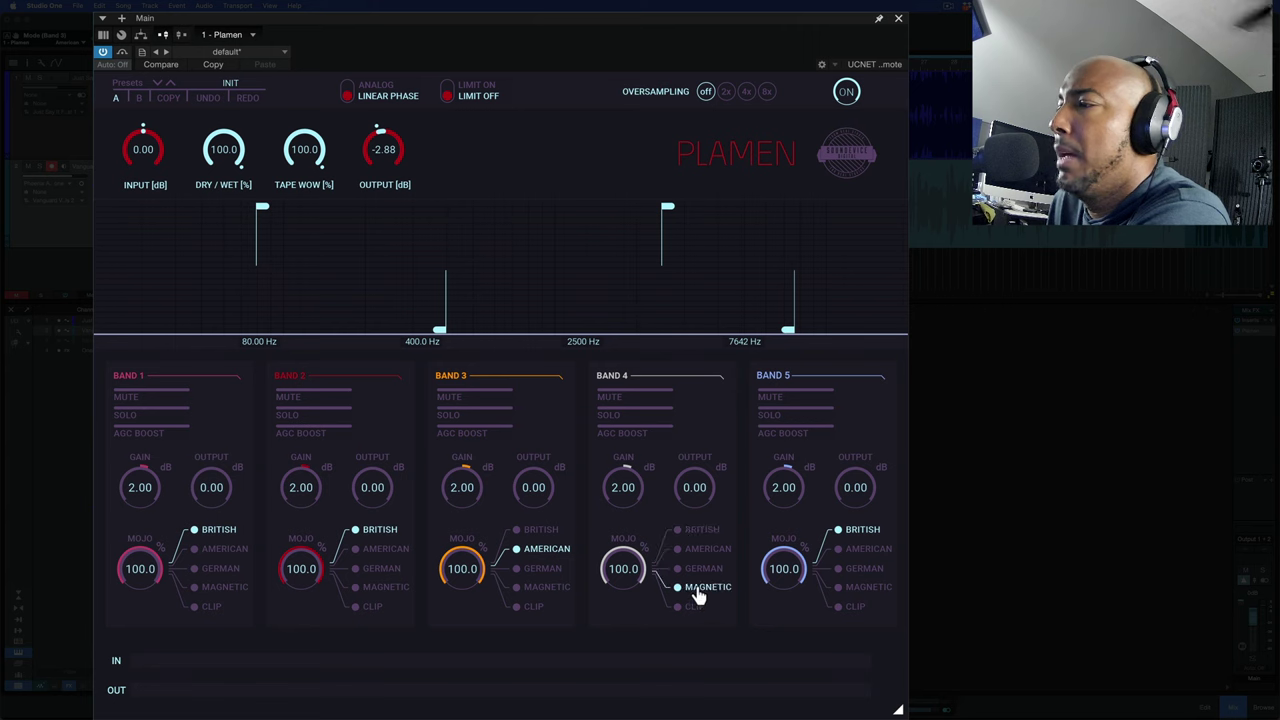
{"action": "left_click", "coordinate": [854, 590]}
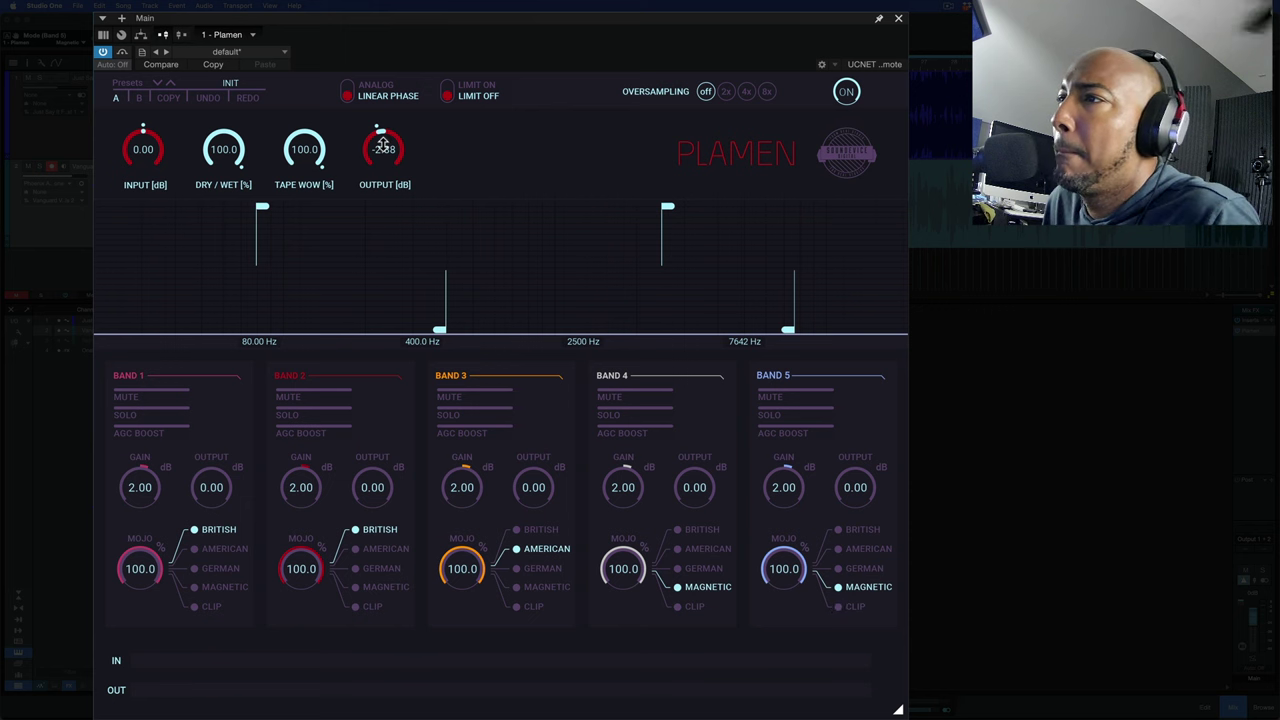
- Play the mix and compare the combined British, American and Magnetic band settings with the bypassed signal several times, leaving the processing on
{"action": "key", "text": "space"}
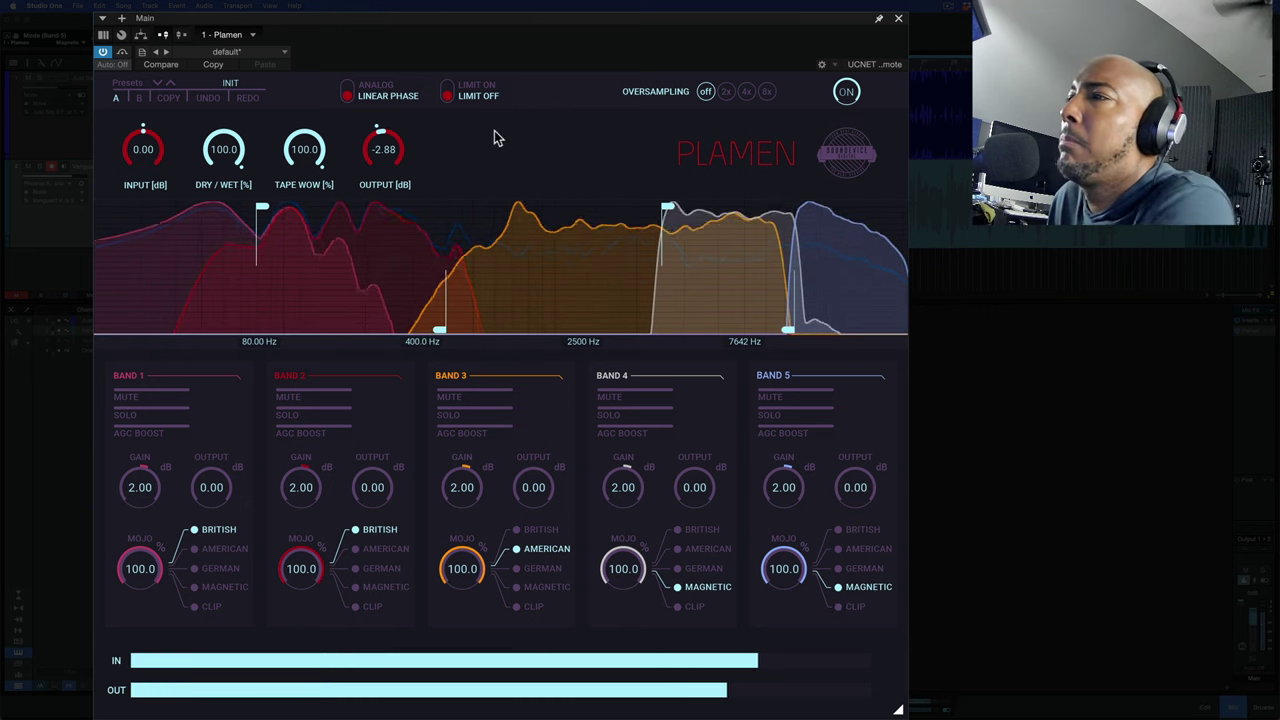
{"action": "left_click", "coordinate": [846, 92]}
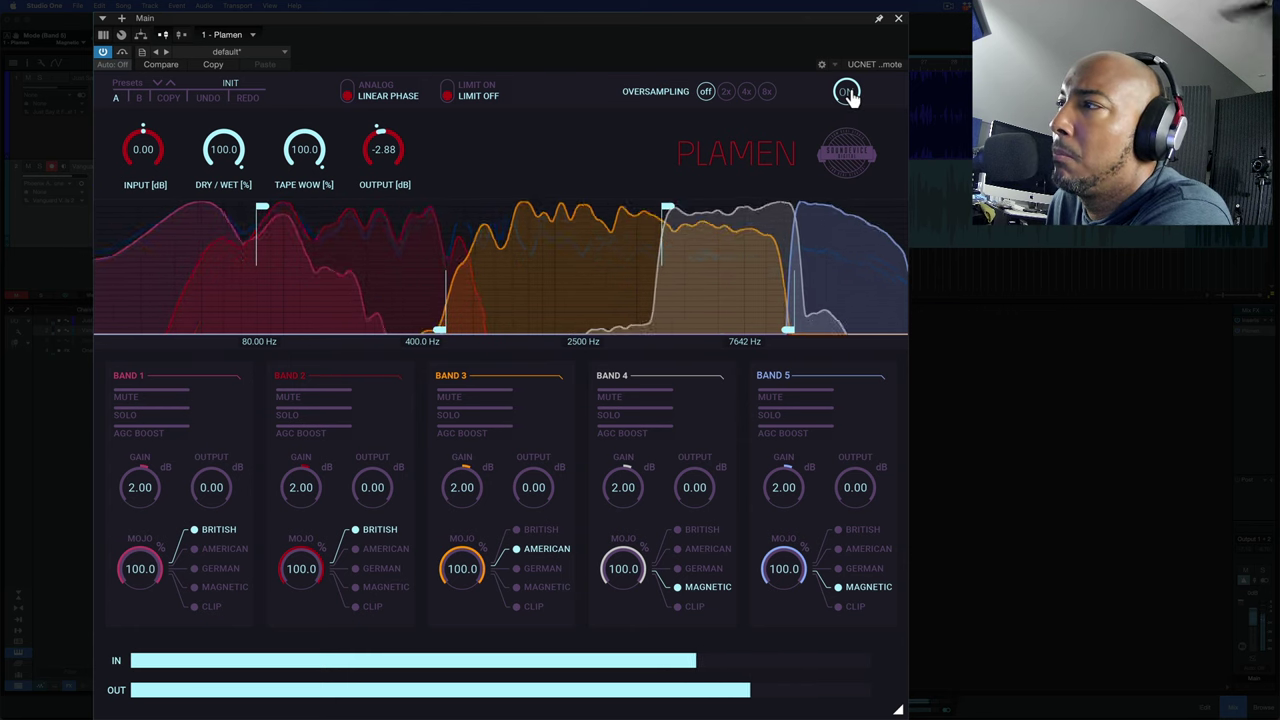
{"action": "left_click", "coordinate": [848, 94]}
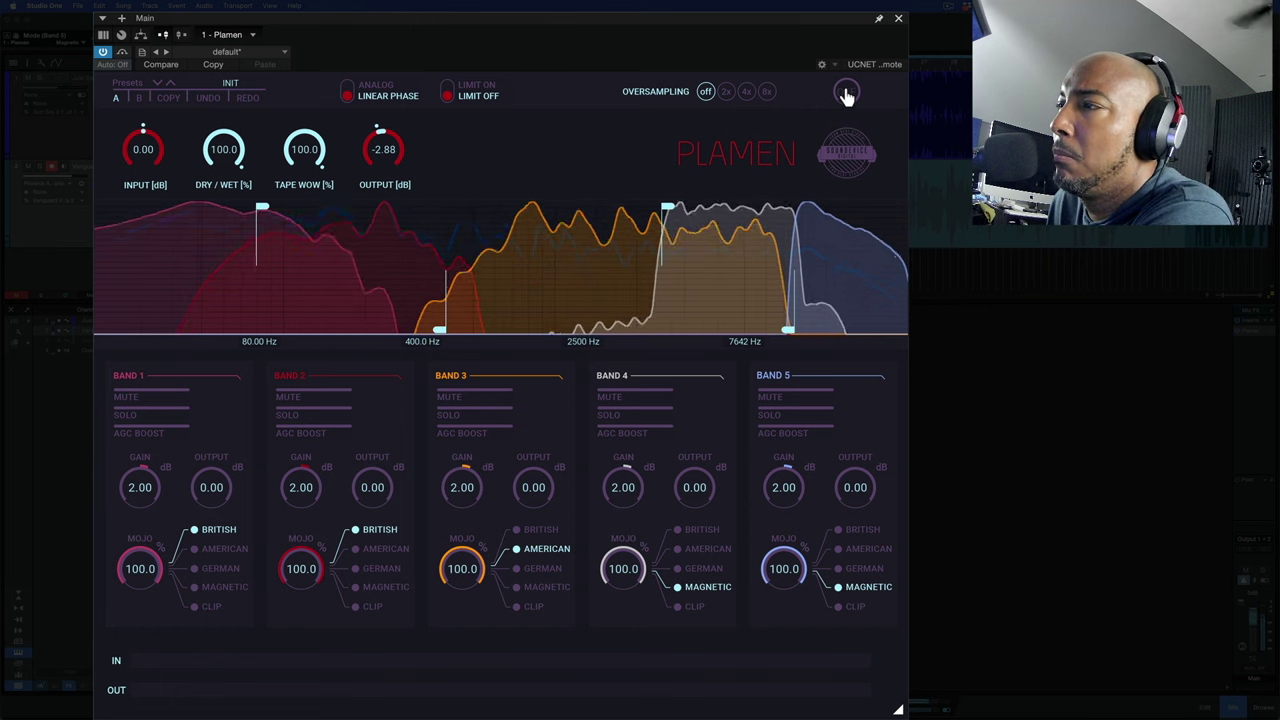
{"action": "left_click", "coordinate": [846, 94]}
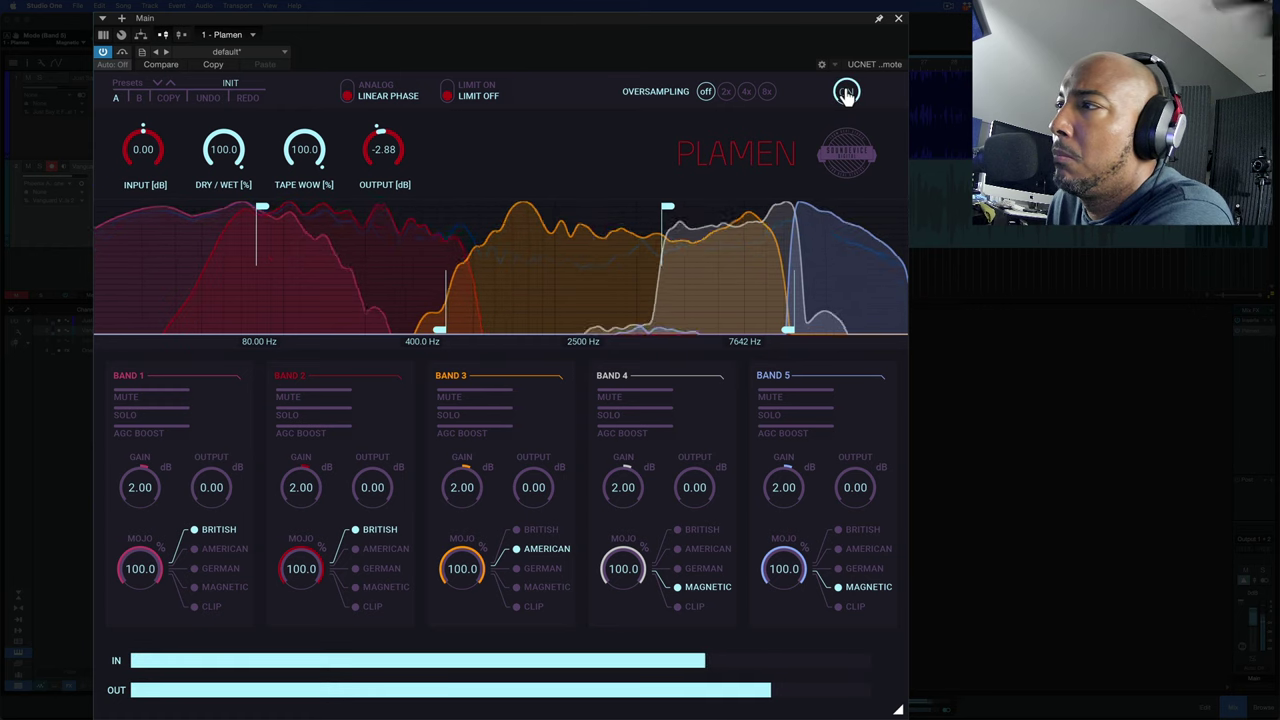
{"action": "left_click", "coordinate": [846, 94]}
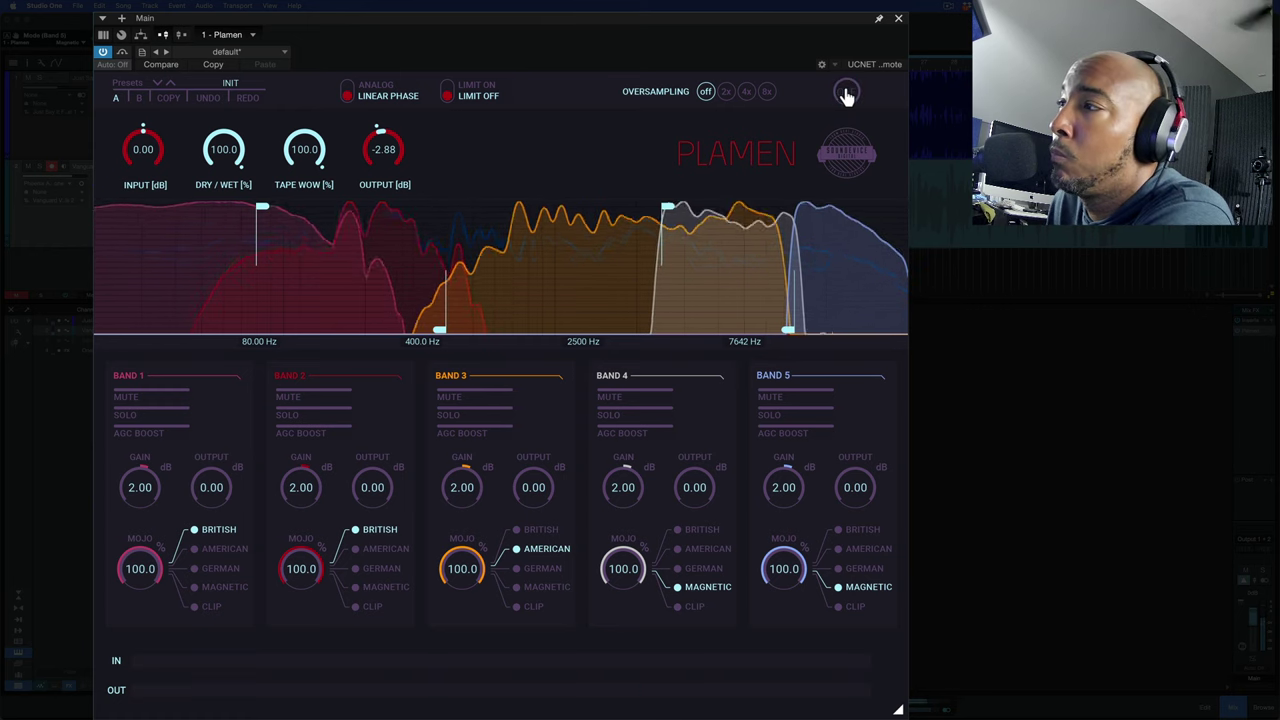
{"action": "left_click", "coordinate": [846, 94]}
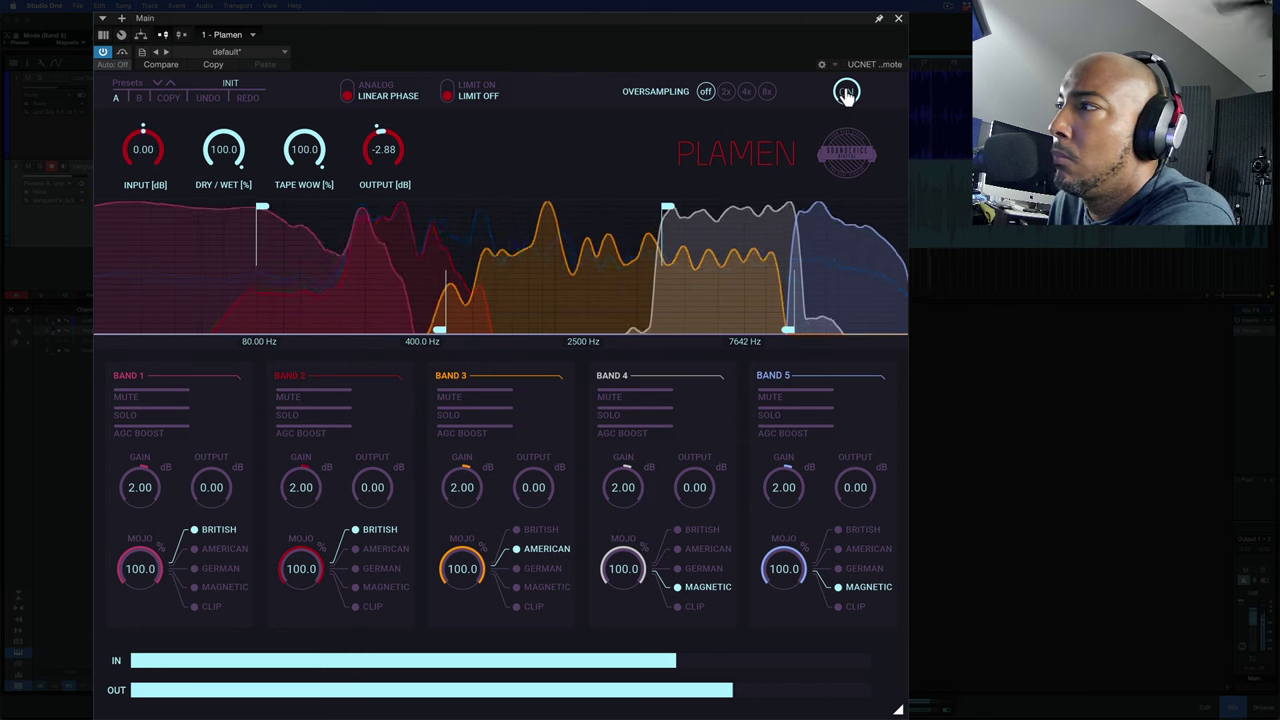
{"action": "left_click", "coordinate": [846, 92]}
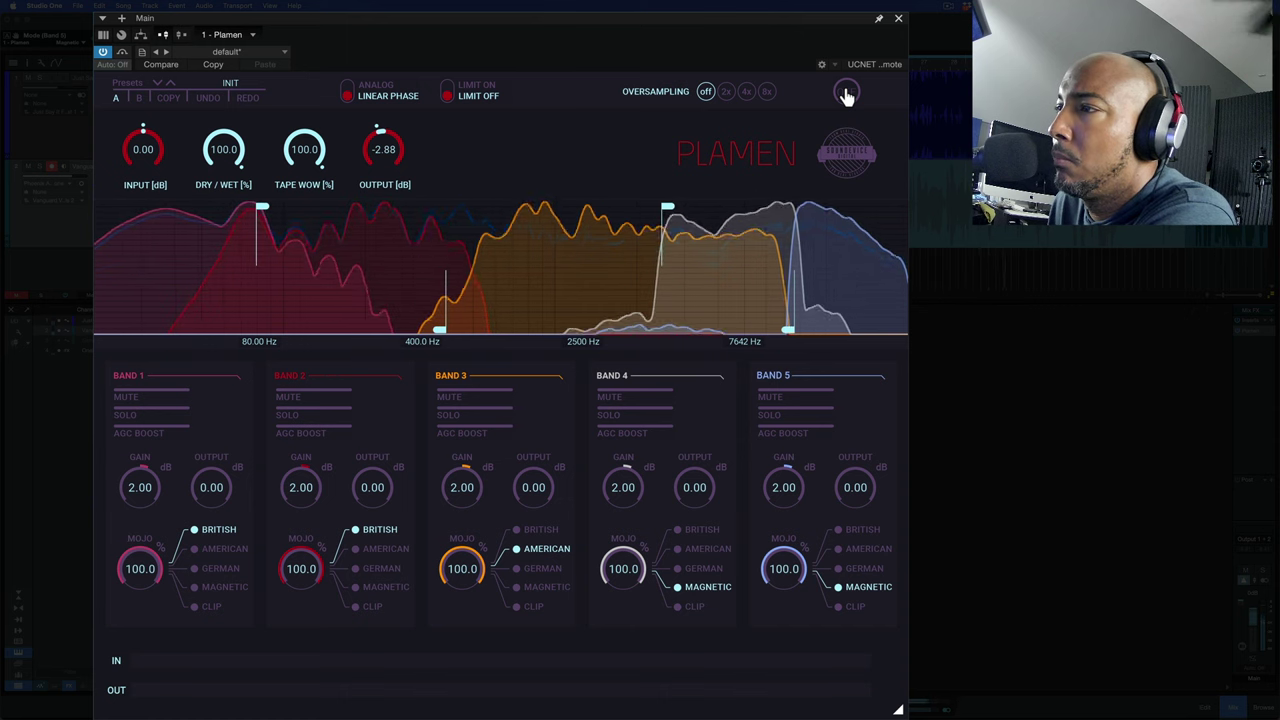
{"action": "left_click", "coordinate": [846, 92]}
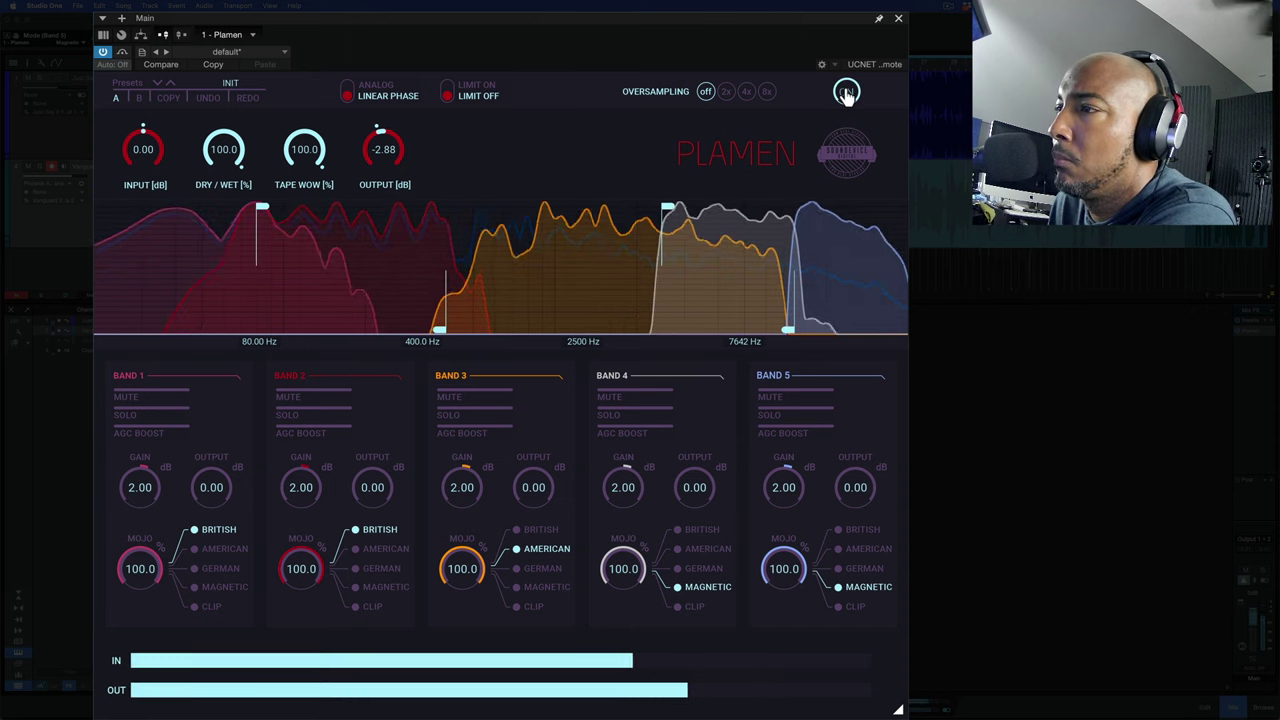